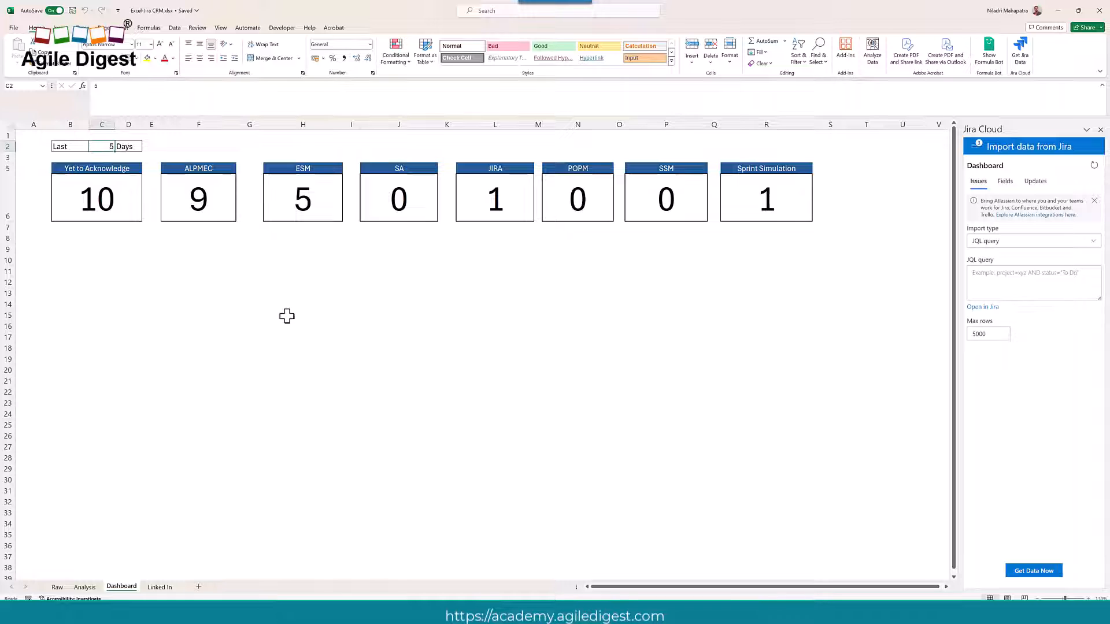
Set the dashboard's period to the last 30 days
text(30)
key(Return)
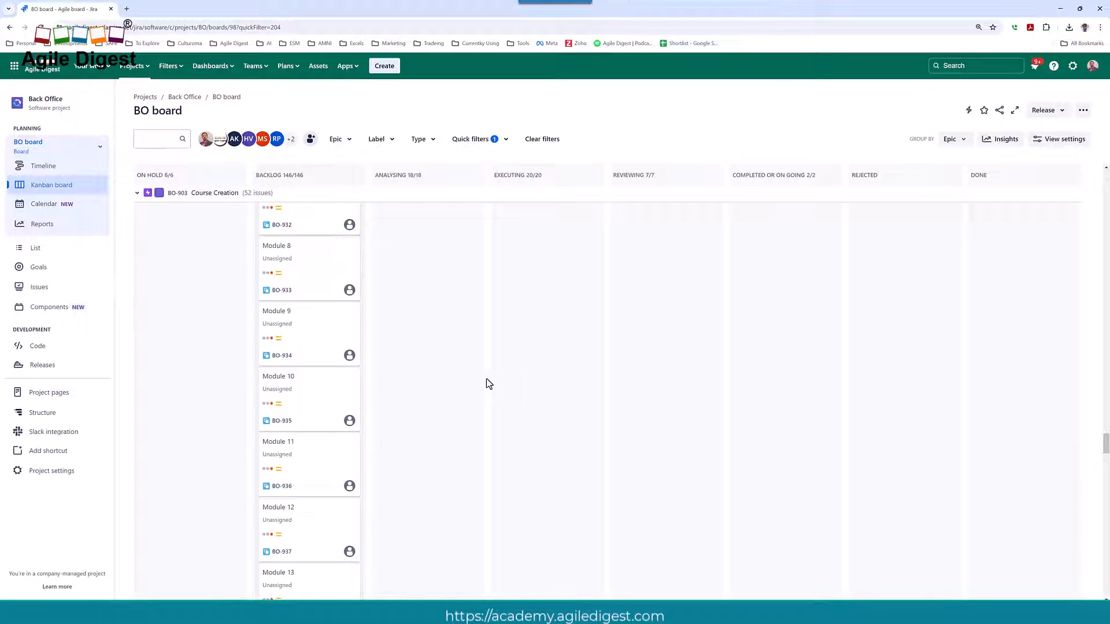
Look through the issues on the Back Office project's BO board in Jira and view the recent projects list
scroll(488, 382, down, 4)
scroll(516, 403, down, 2)
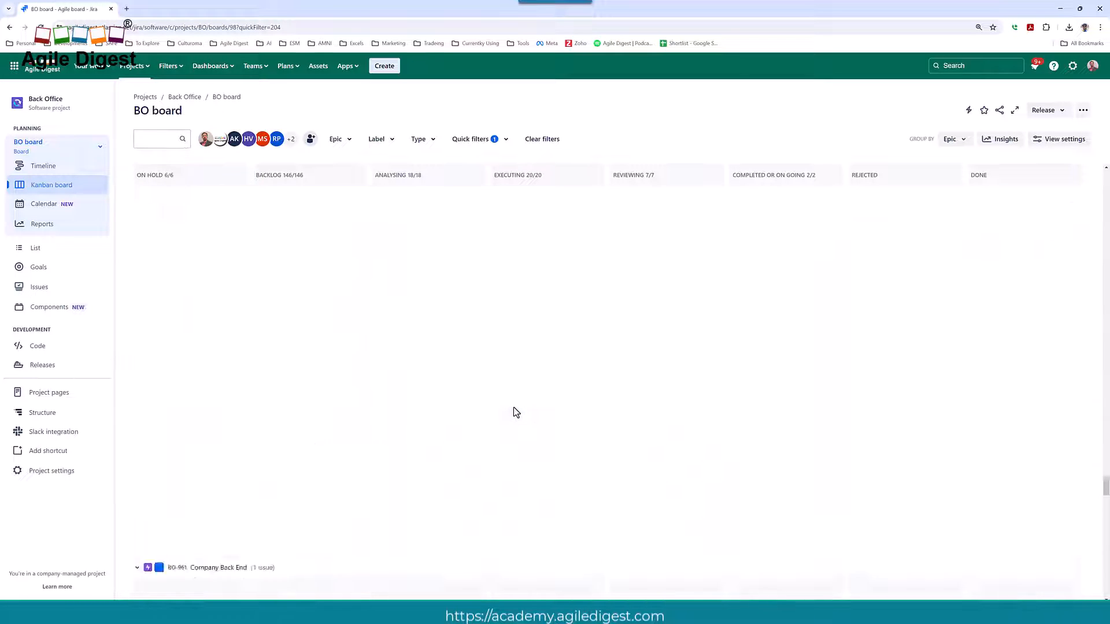
scroll(513, 408, down, 5)
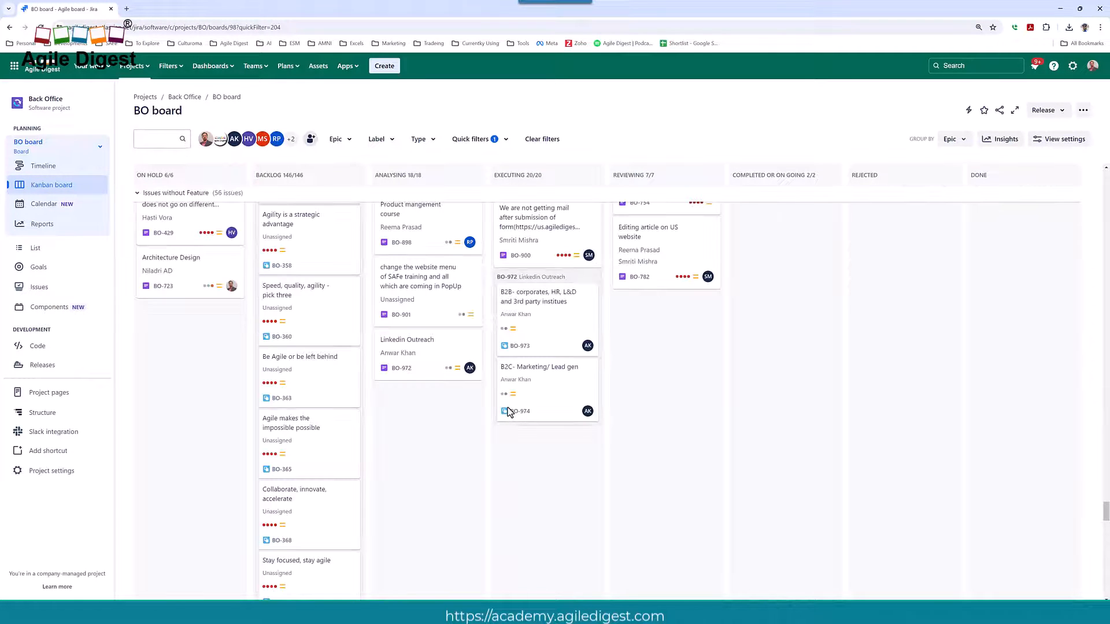
scroll(462, 414, down, 5)
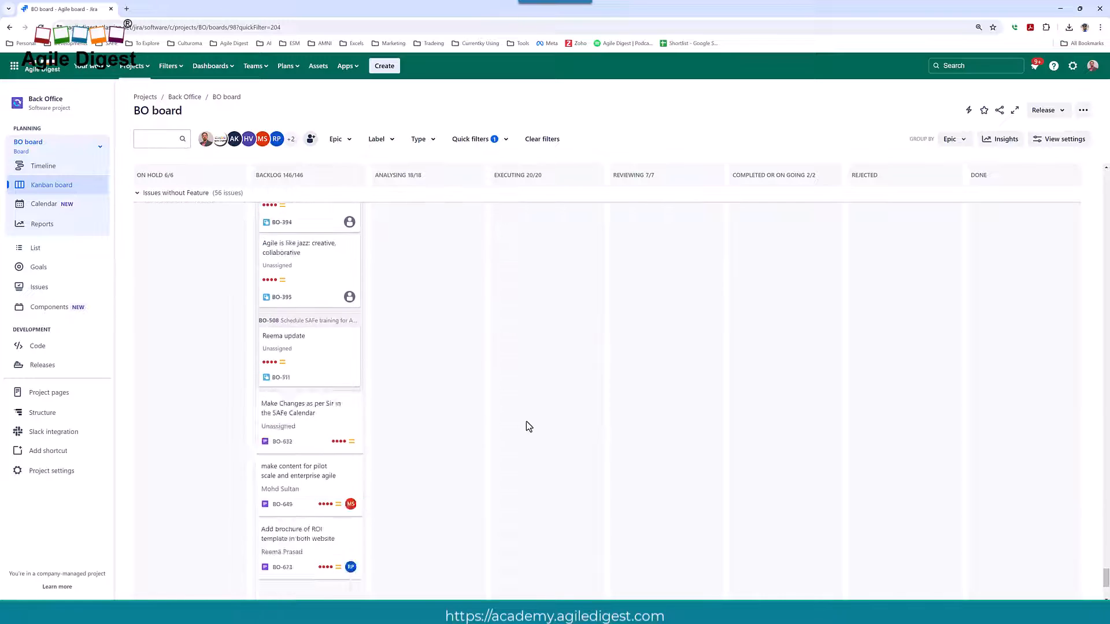
click(133, 66)
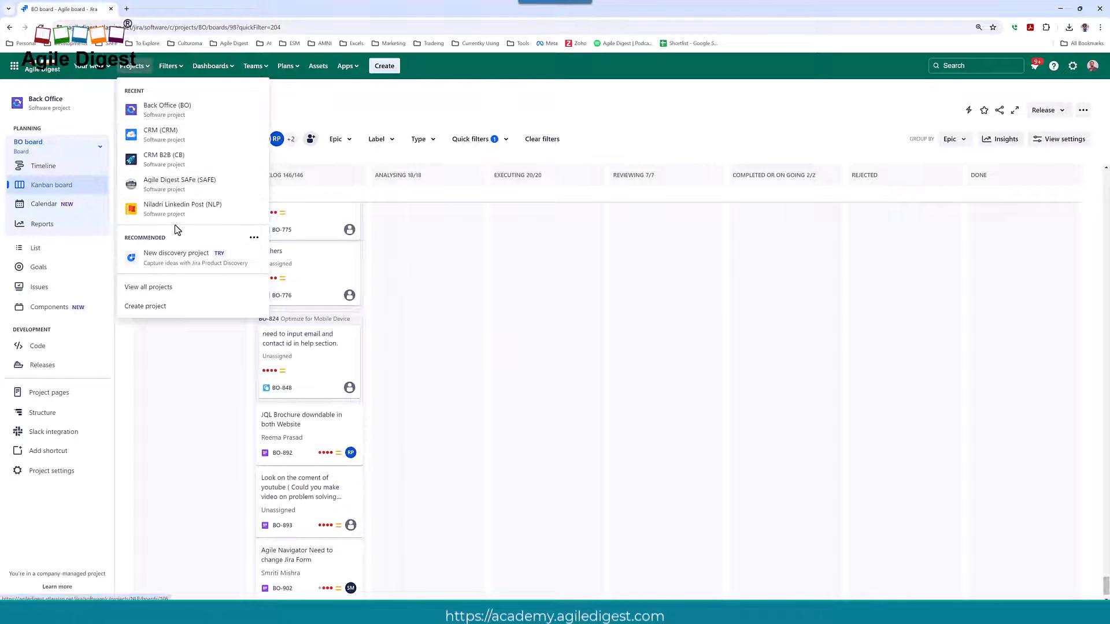
click(310, 96)
scroll(408, 282, down, 1)
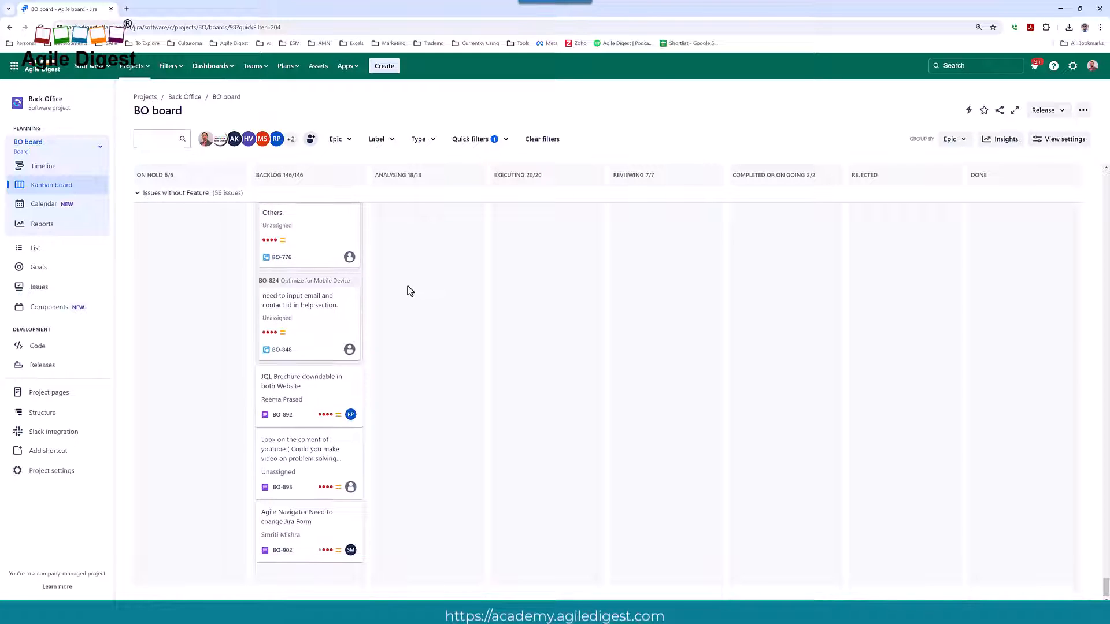
scroll(408, 290, up, 12)
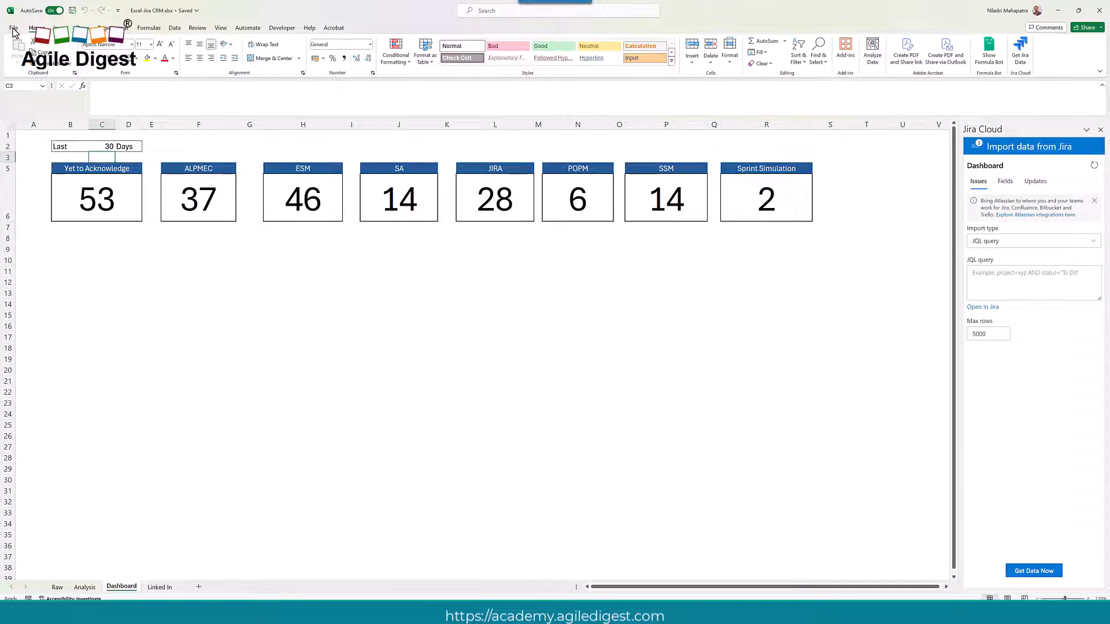
Create a blank workbook and rename its sheet as Raw
click(13, 28)
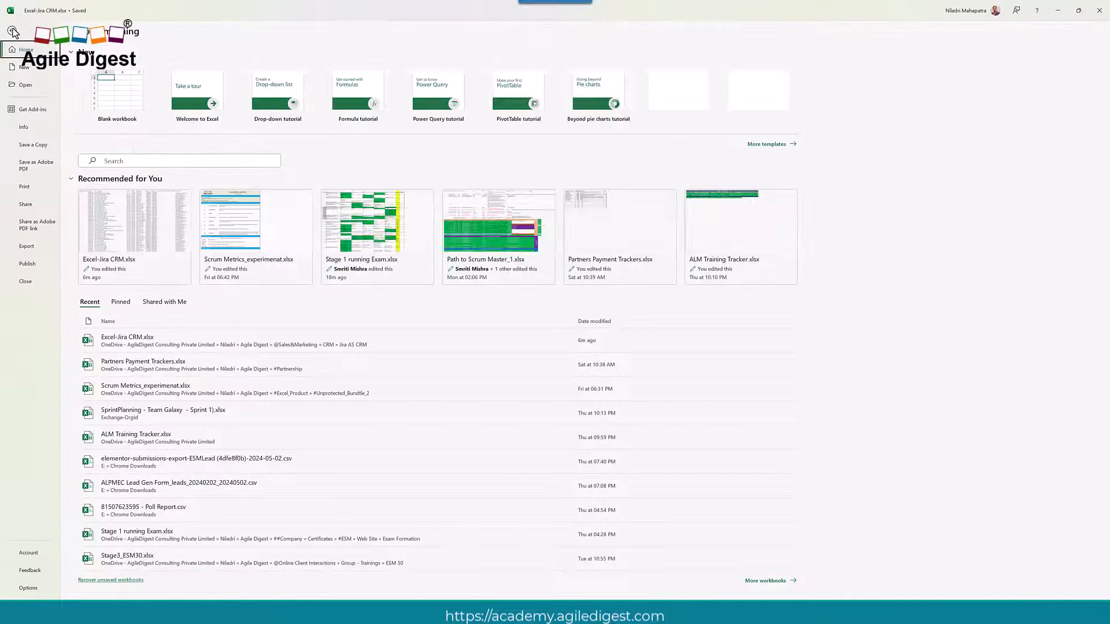
click(127, 99)
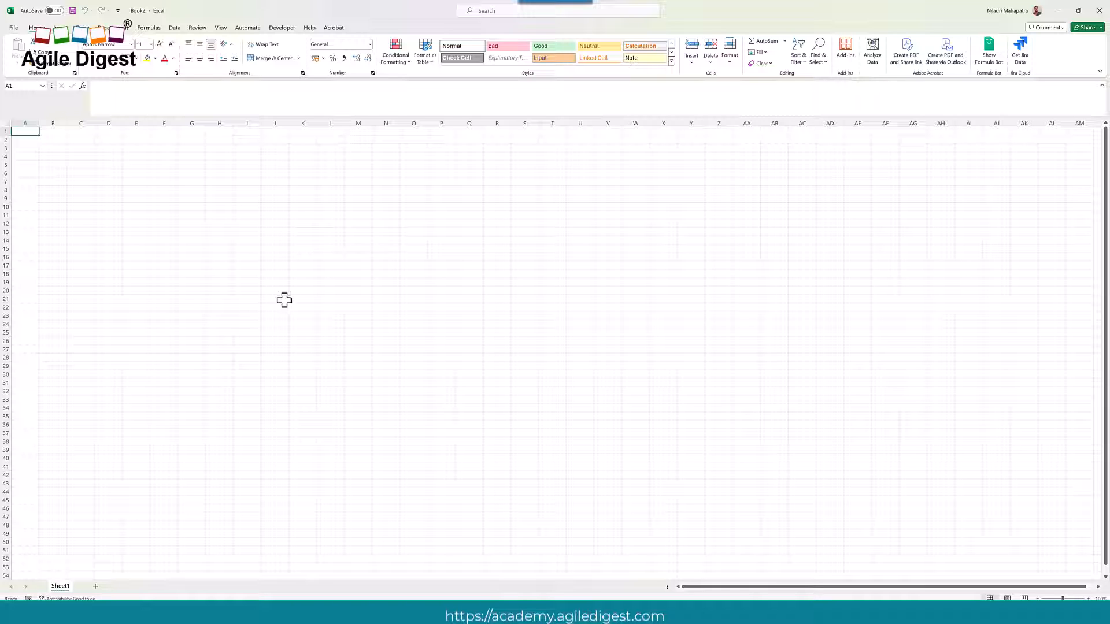
double_click(62, 587)
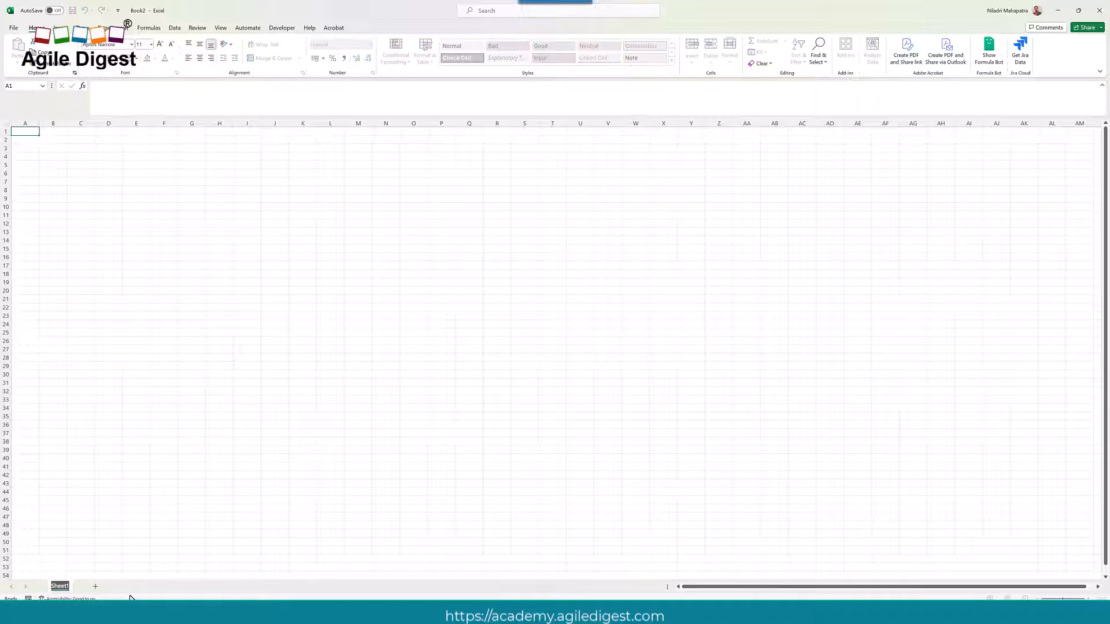
text(Raw)
key(Return)
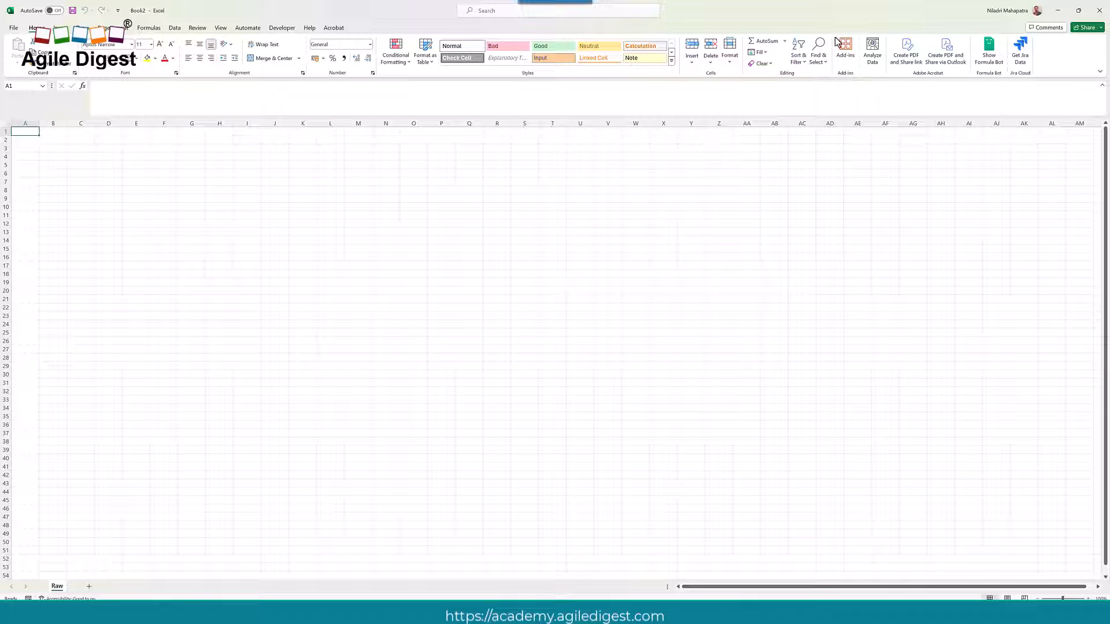
Open the Jira Cloud add-in and log out of its current connection
click(846, 52)
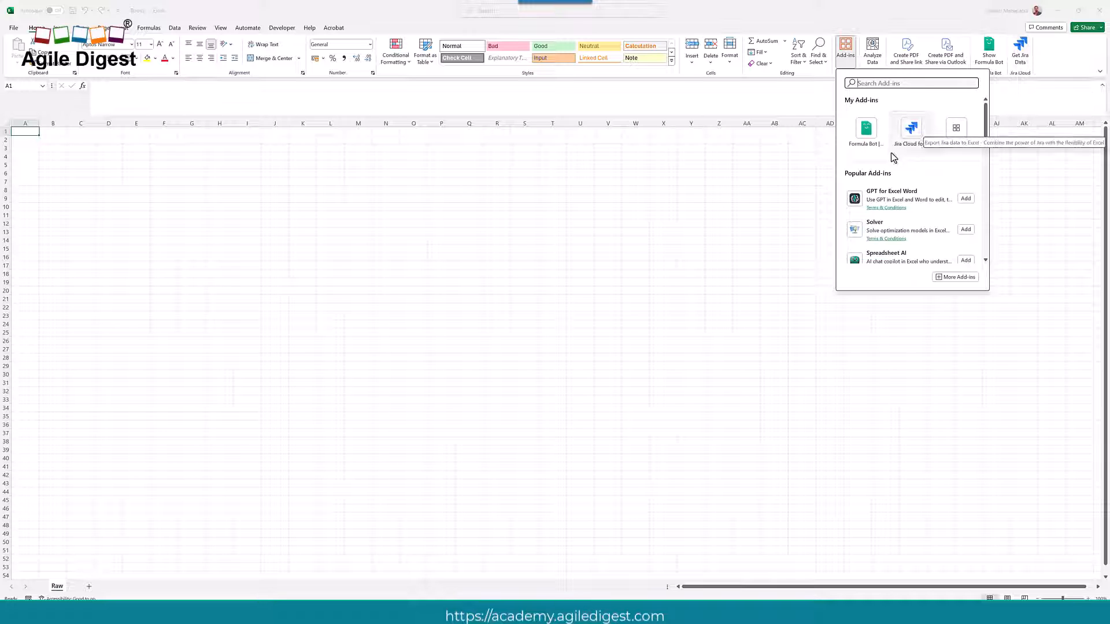
click(910, 135)
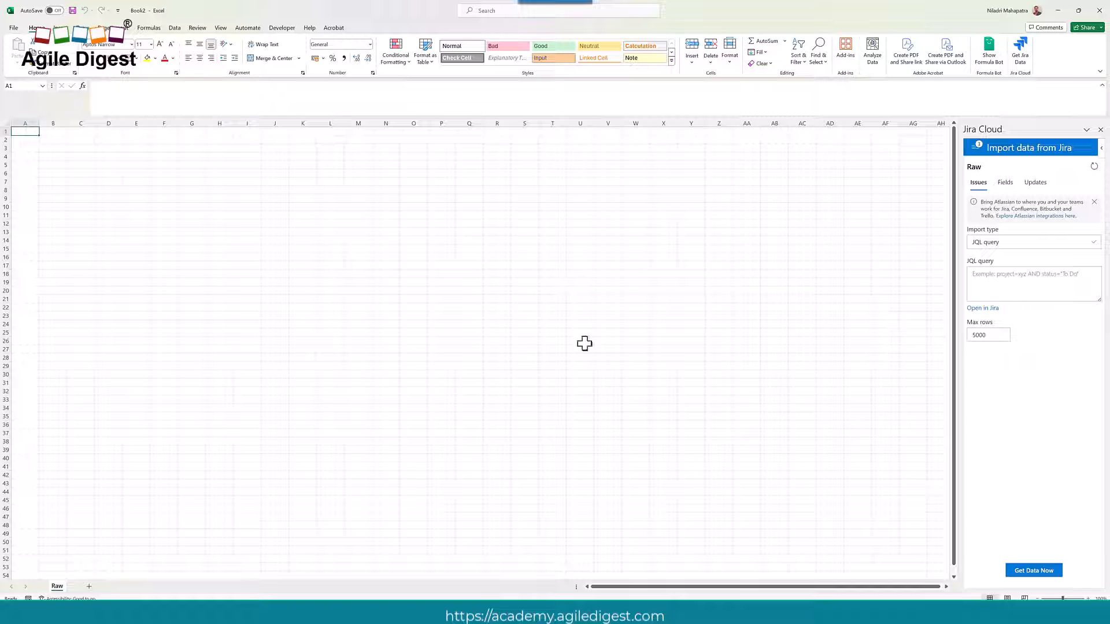
click(976, 147)
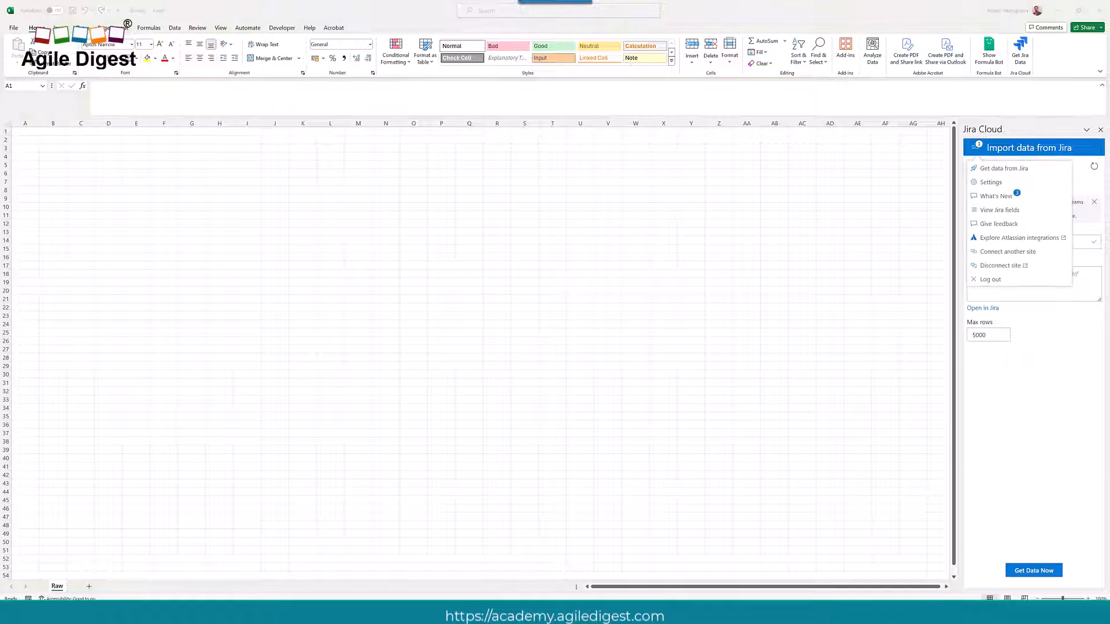
click(991, 283)
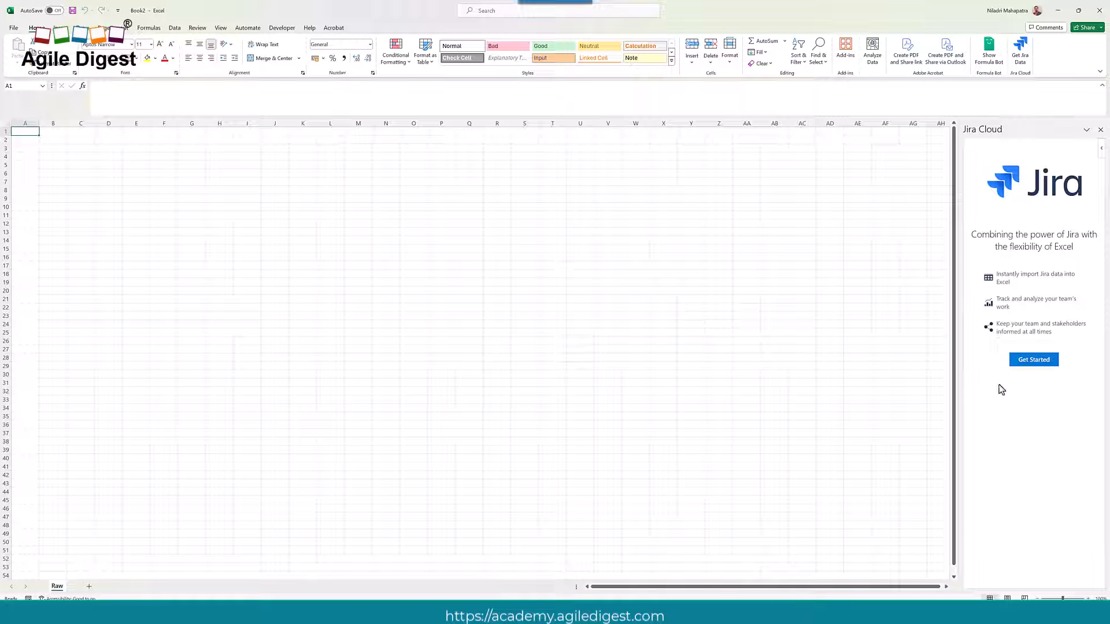
Start the Jira Cloud sign-in, select the displayed login code and return to the browser's authorization page
click(1038, 365)
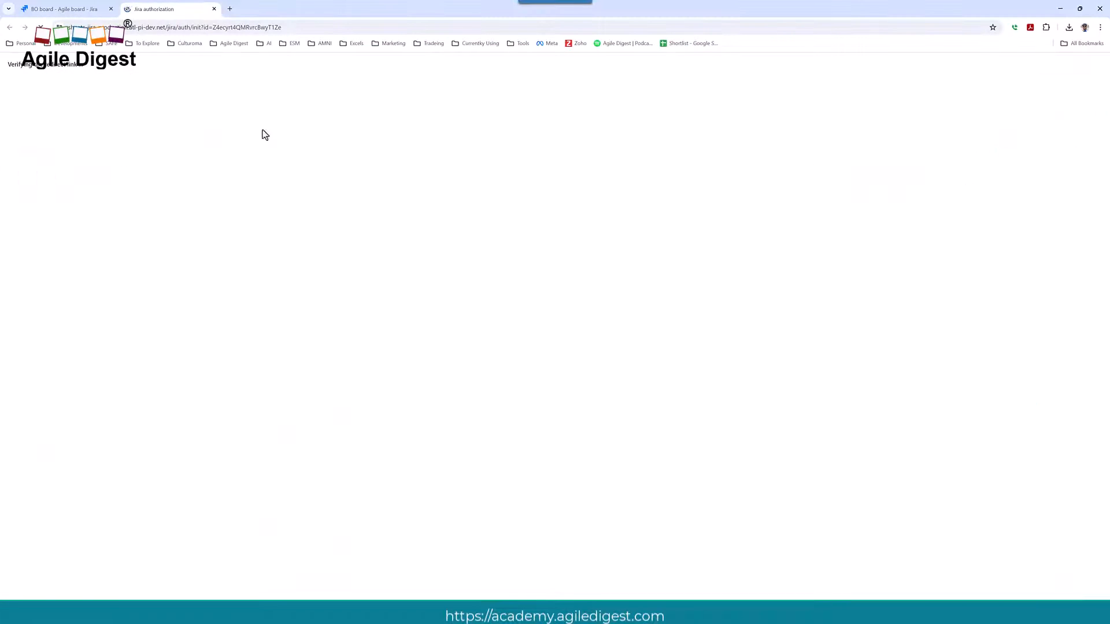
click(78, 12)
click(170, 10)
key(alt+Tab)
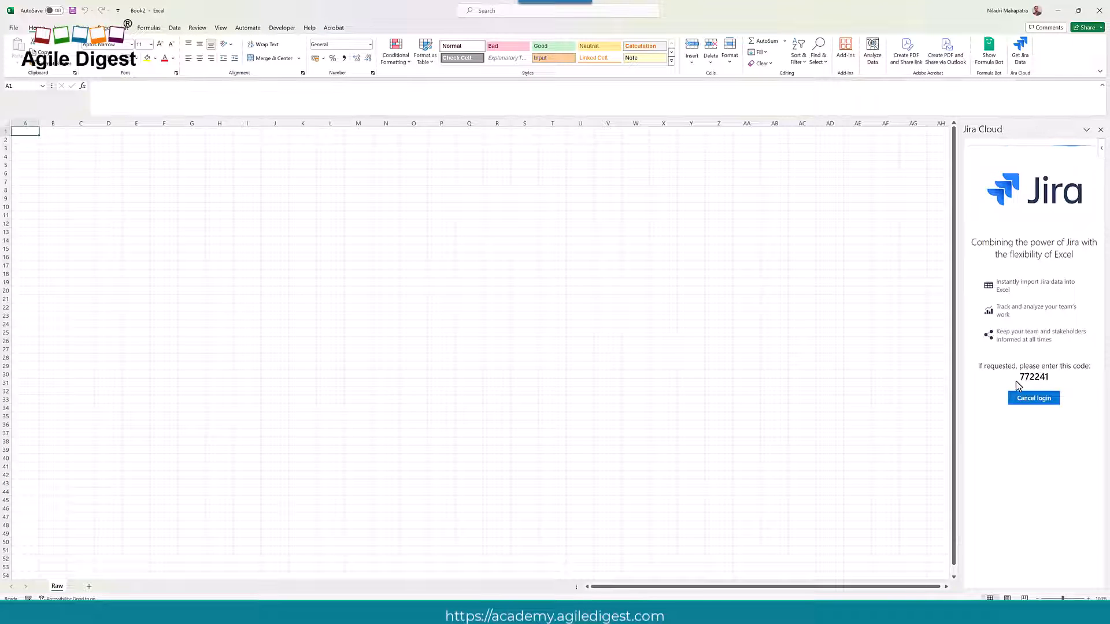
drag(1019, 378, 1049, 380)
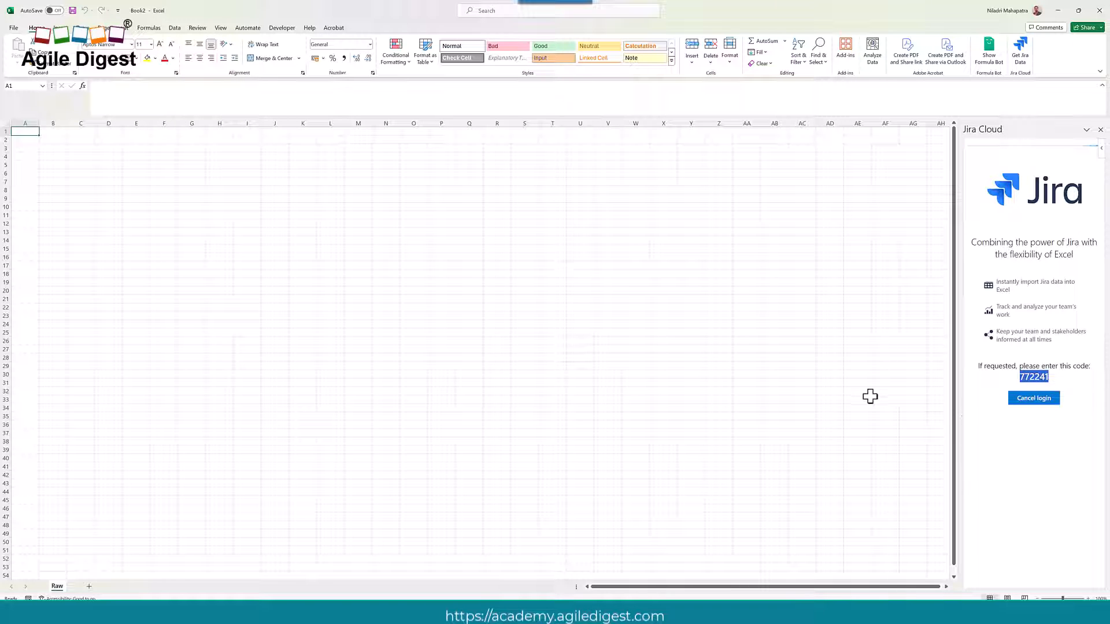
key(alt+Tab)
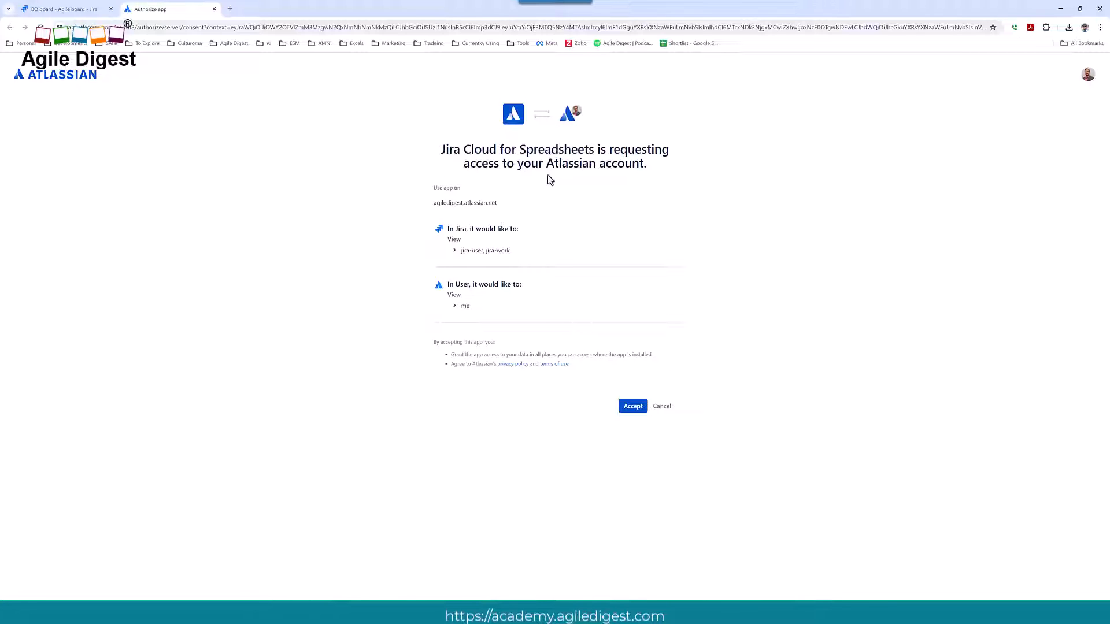
Grant Jira Cloud for Spreadsheets access to agiledigest.atlassian.net, close the authorization page and return to Excel
click(631, 409)
drag(433, 203, 518, 218)
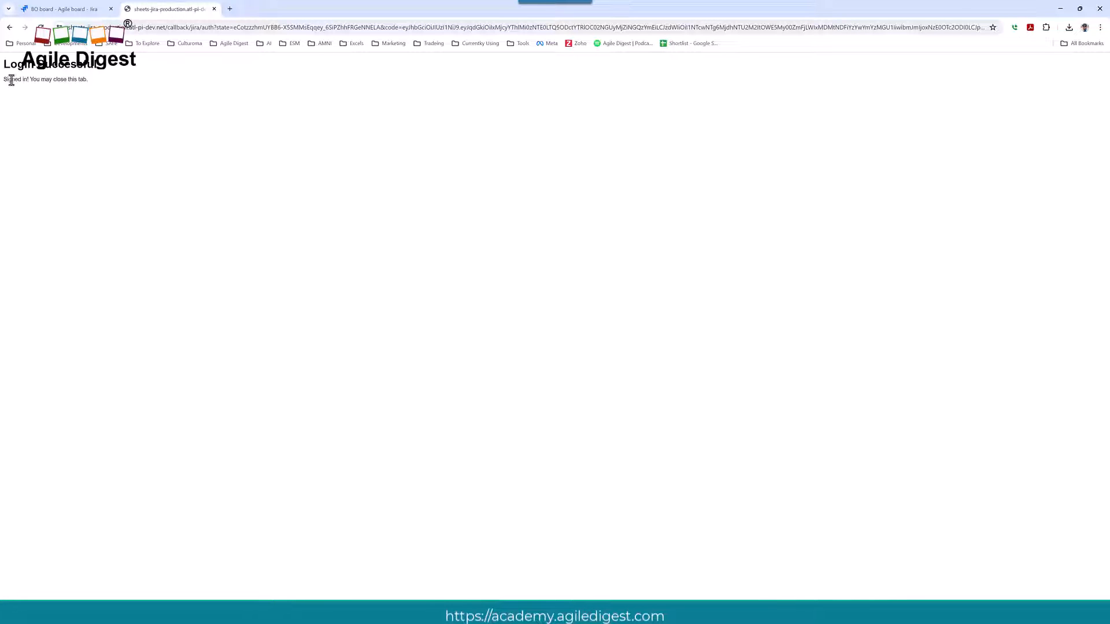
click(213, 9)
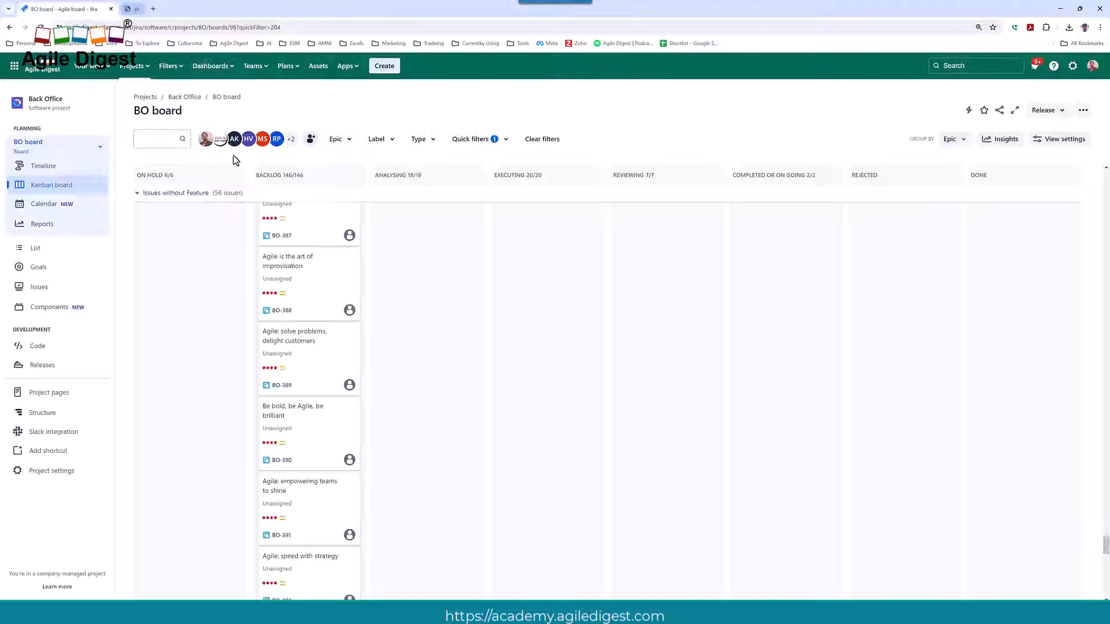
key(alt+Tab)
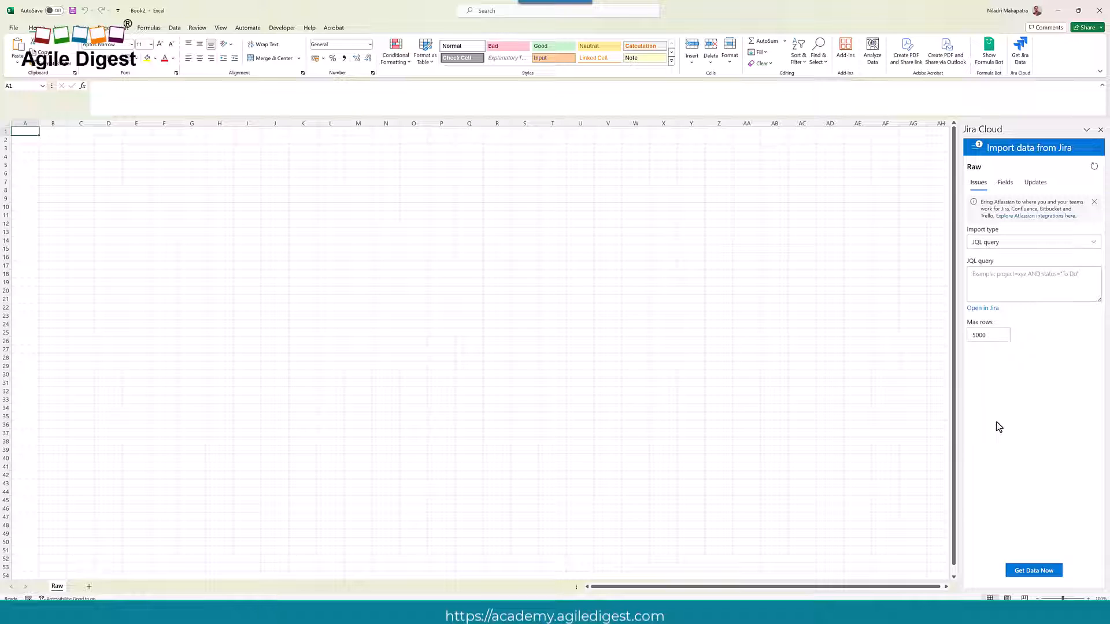
Start editing the JQL query for the Raw sheet's Jira import
click(1001, 276)
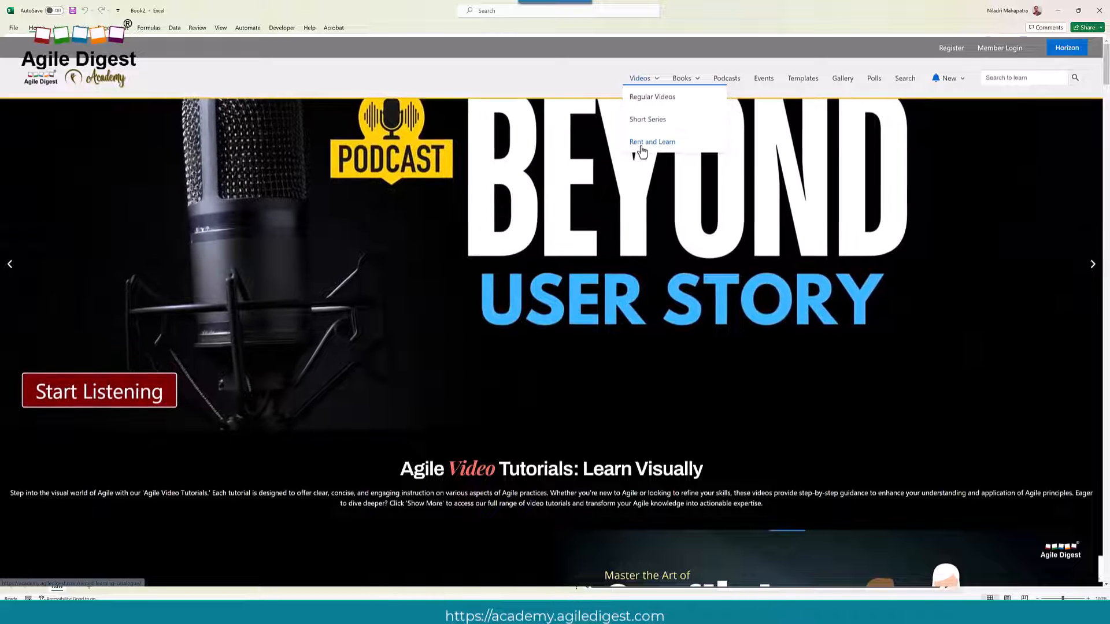
Open the academy site's Rent and Learn videos and read the Master Your JIRA JQL course information
click(642, 149)
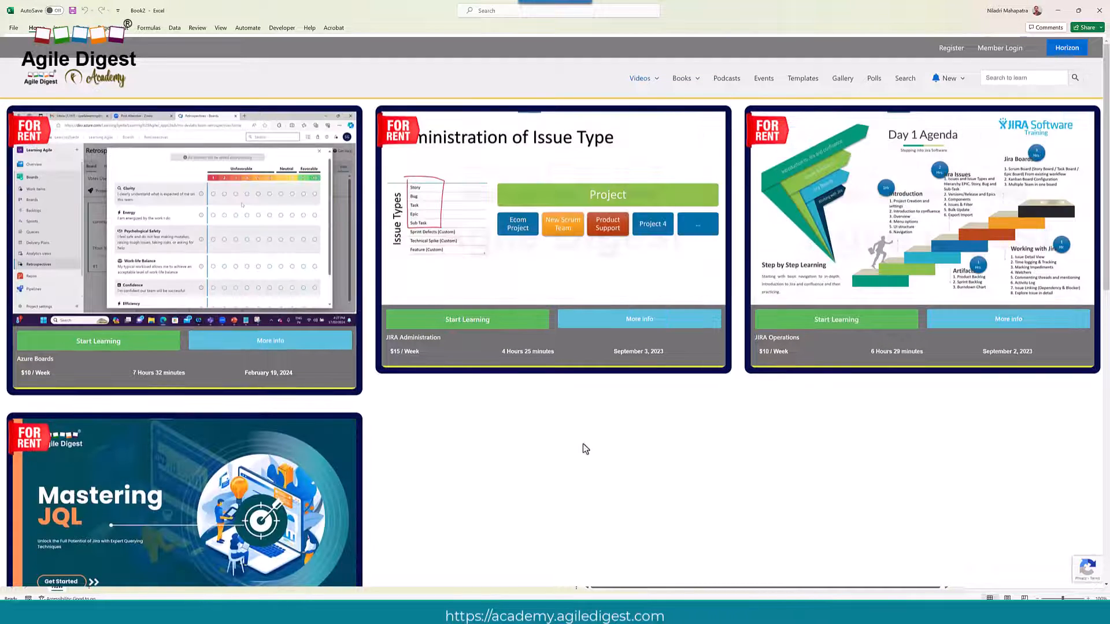
scroll(583, 443, down, 3)
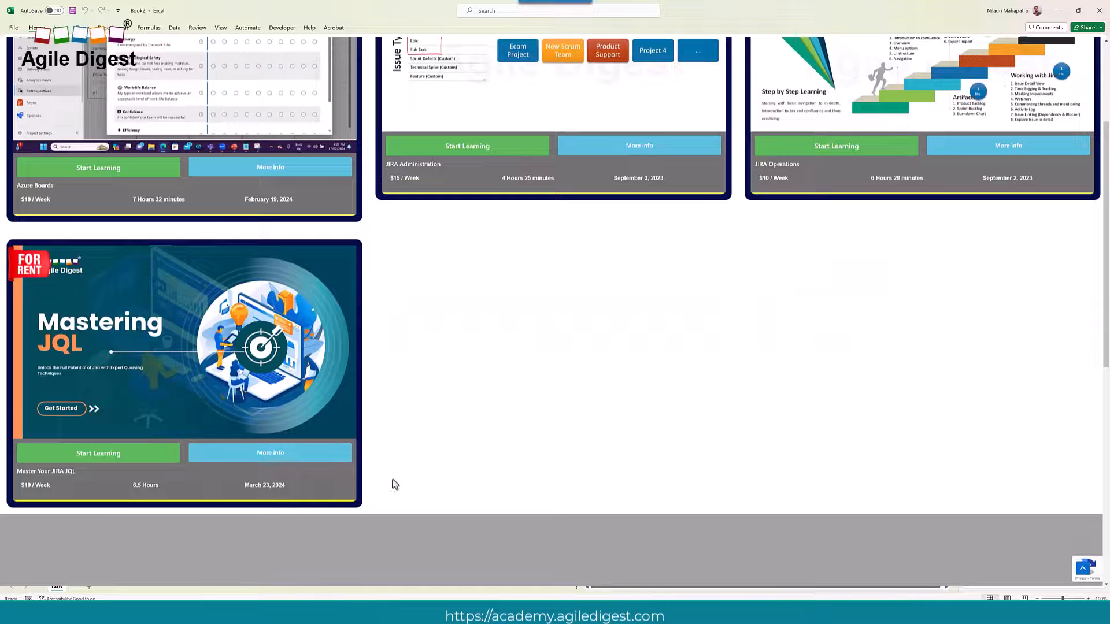
click(260, 453)
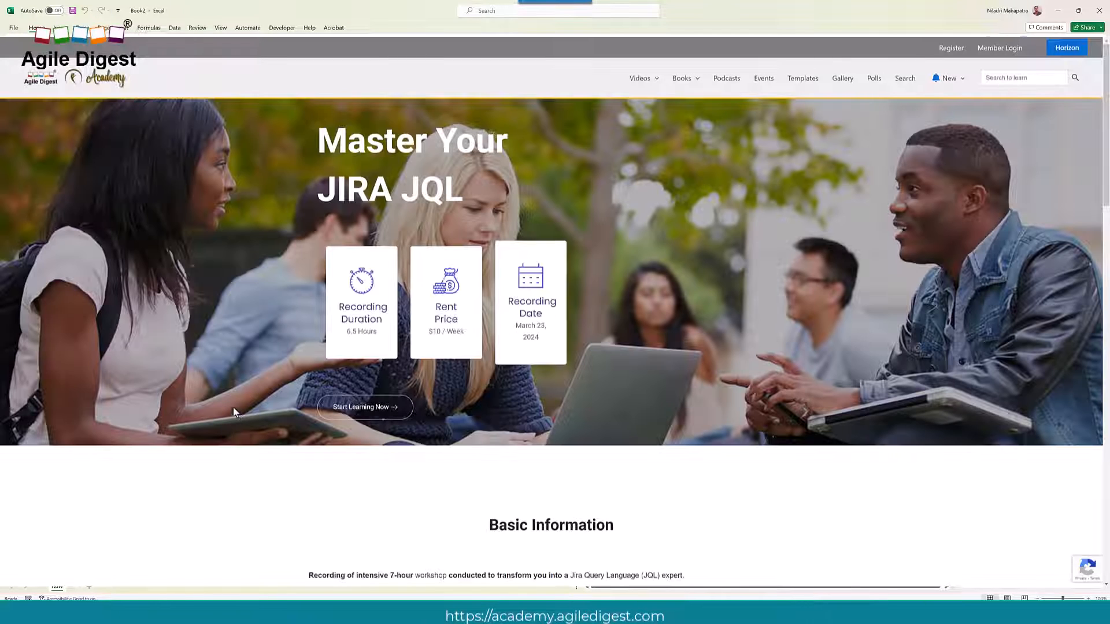
scroll(187, 383, down, 9)
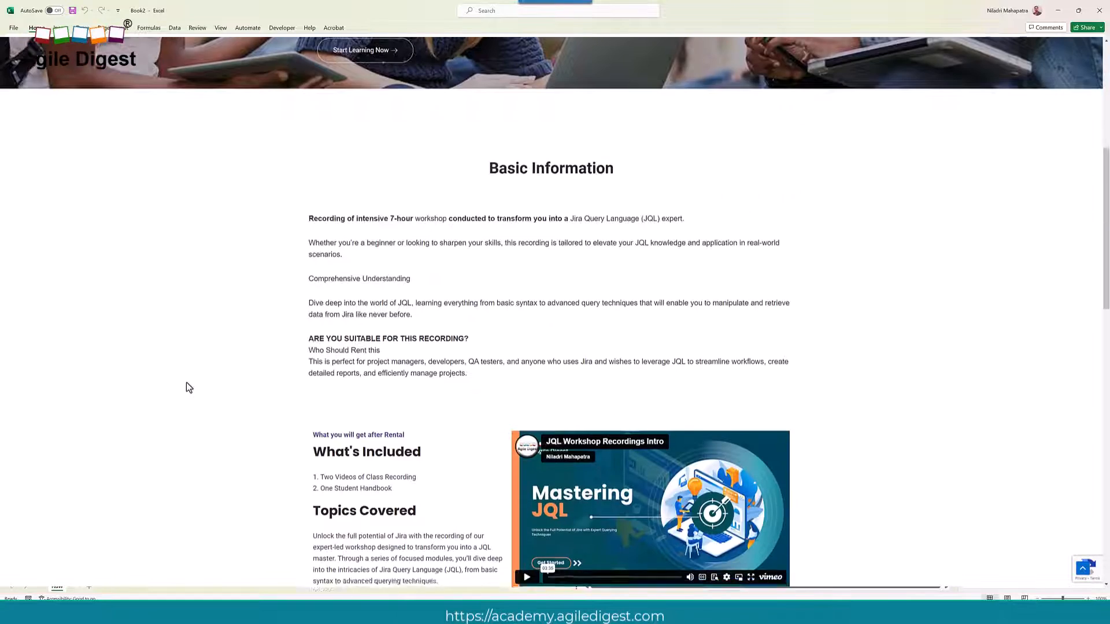
scroll(186, 387, down, 6)
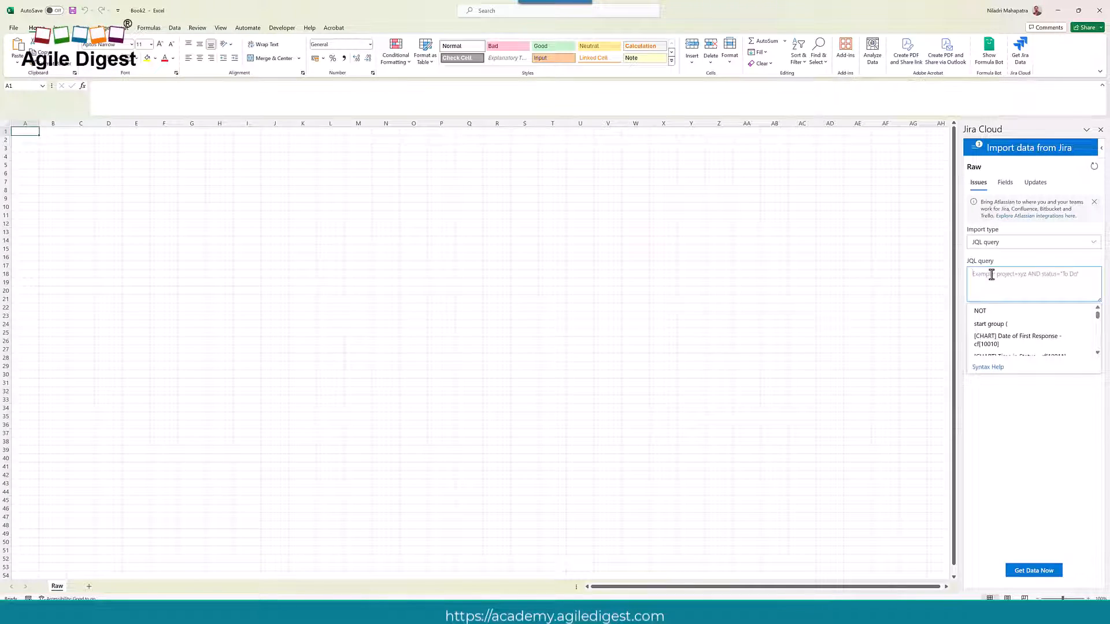
Enter the JQL query project = "Back Office" for the import
text(proje)
text(ct )
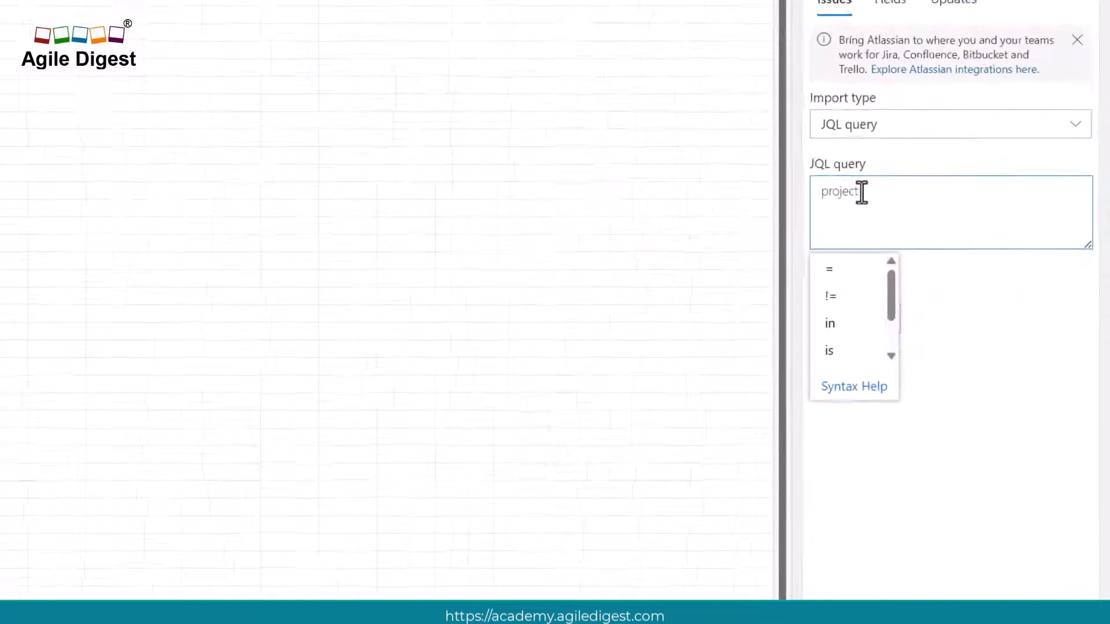
text(=)
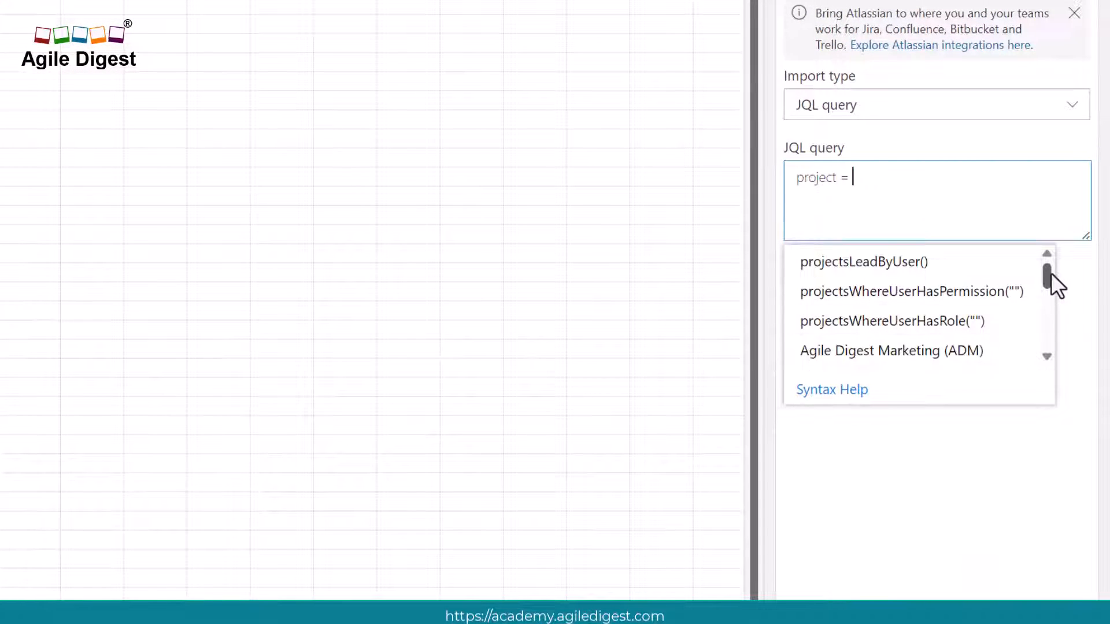
drag(1051, 273, 1043, 295)
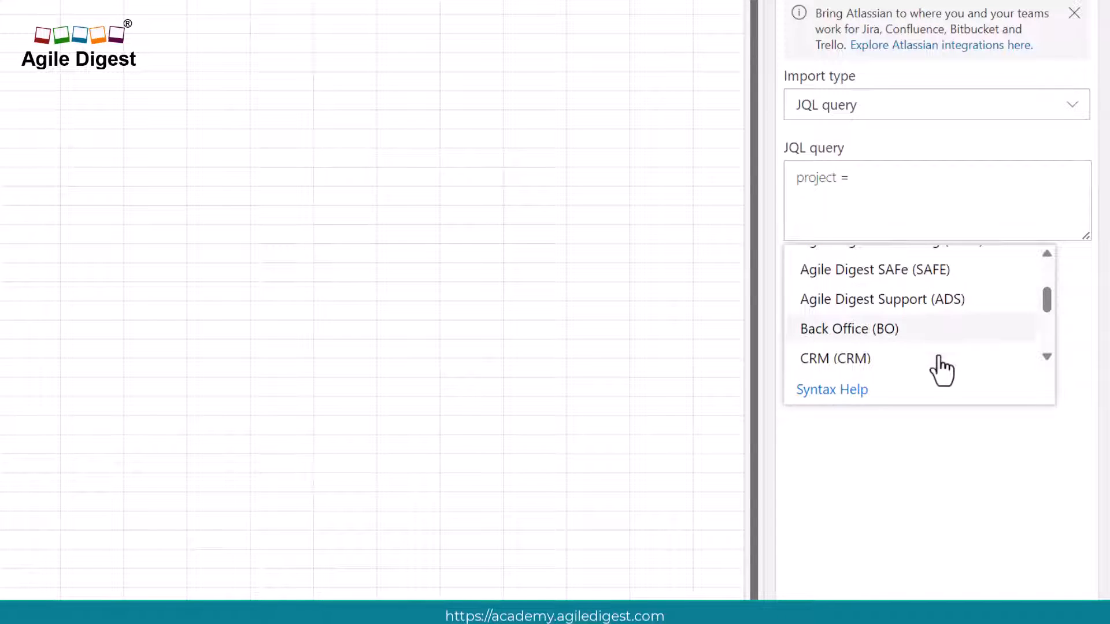
click(915, 334)
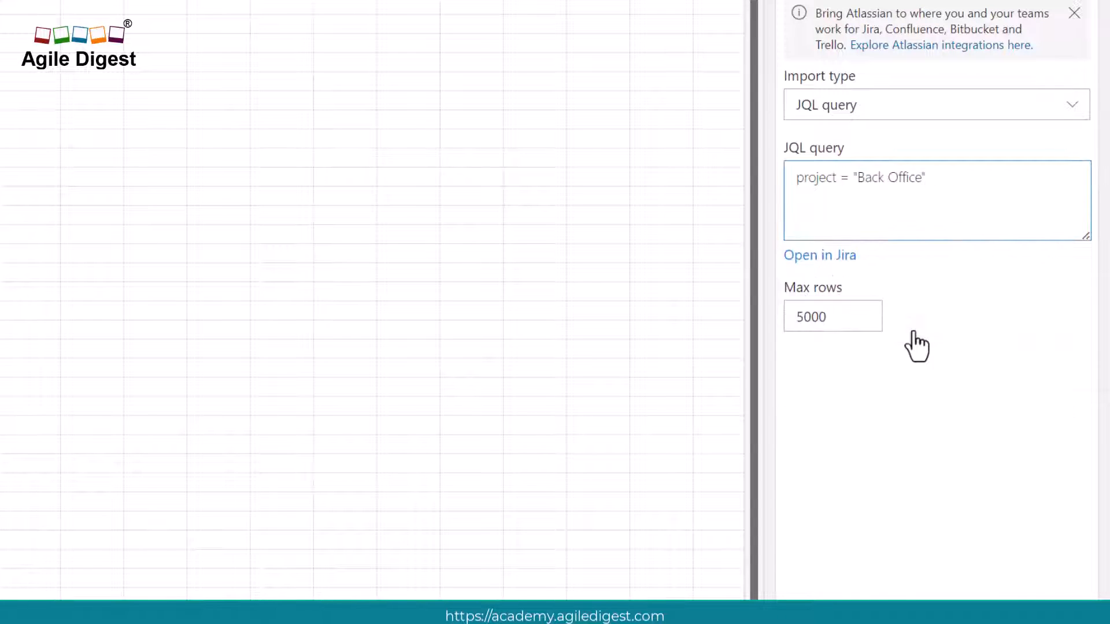
Keep the maximum rows at 5000 and import the Back Office issues from Jira into the Raw sheet
drag(832, 317, 790, 322)
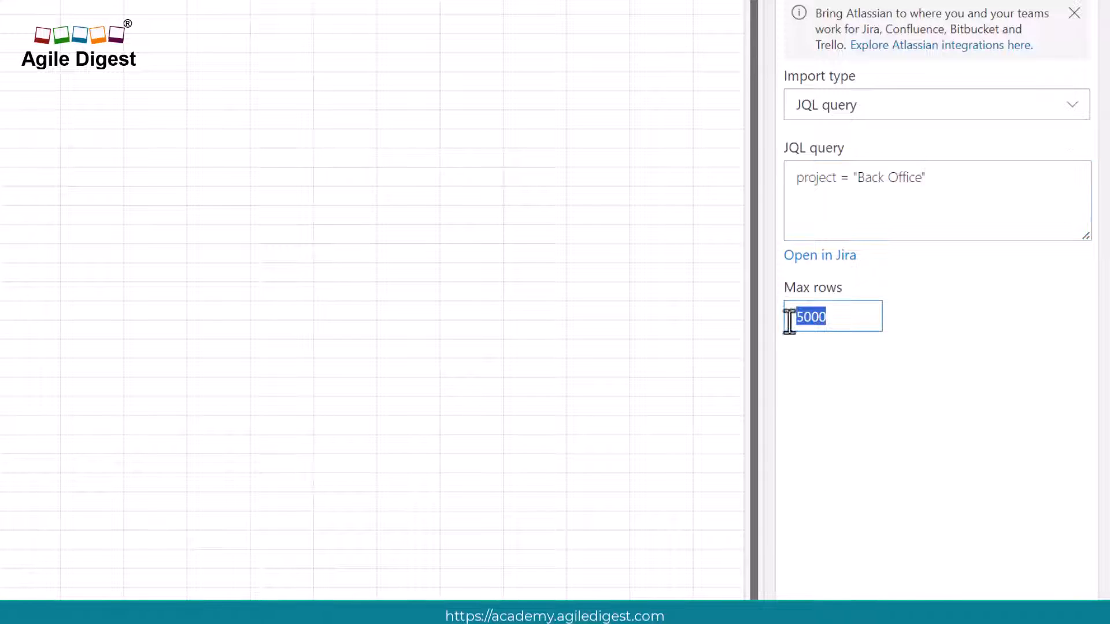
click(982, 185)
drag(855, 320, 749, 324)
click(1033, 178)
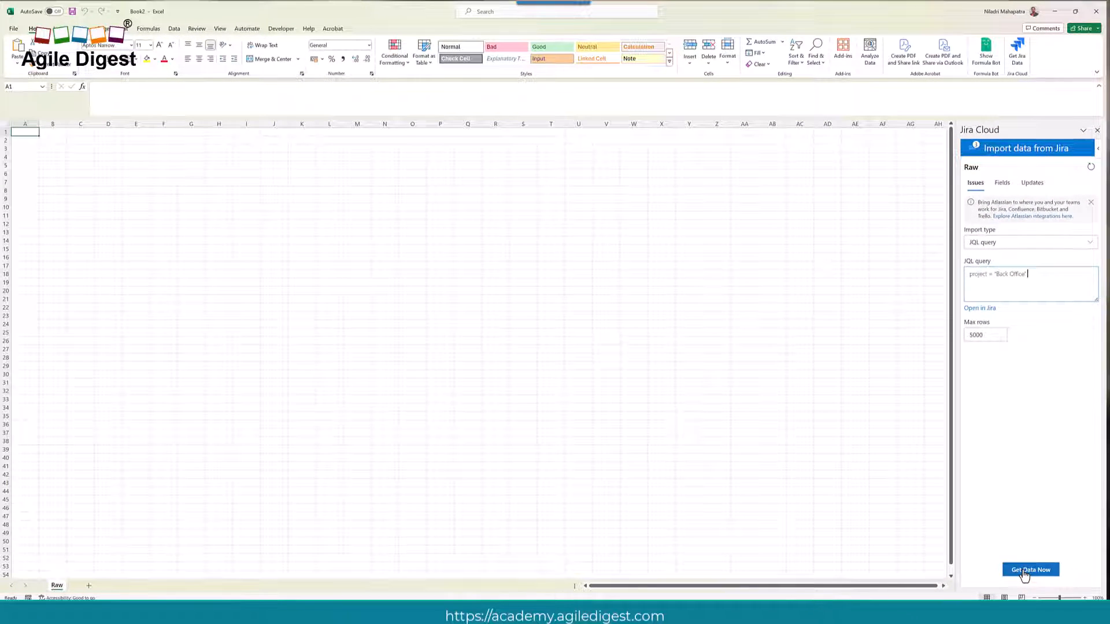
click(1024, 573)
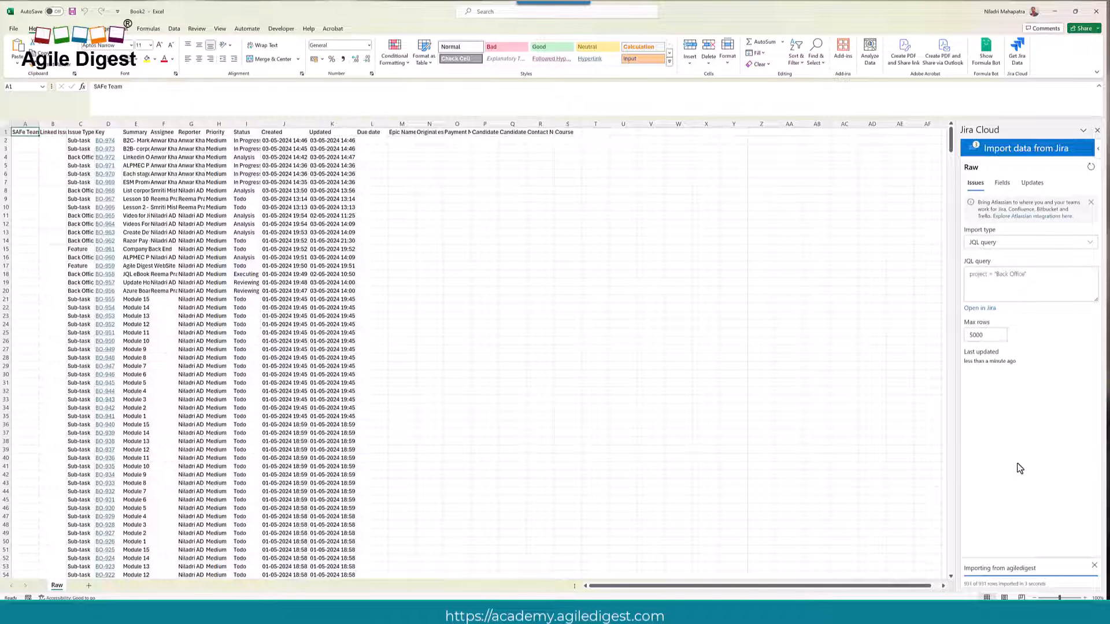
Extend the JQL query with and issuetype in standardIssueTypes() and re-import the Back Office issues into the Raw sheet
scroll(387, 324, down, 20)
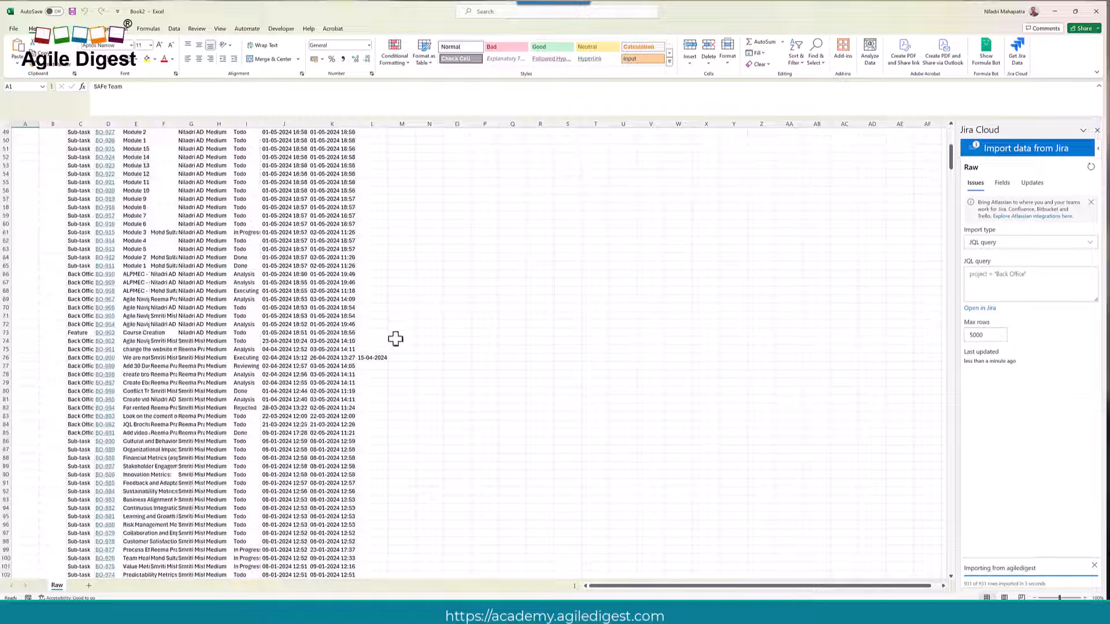
scroll(369, 364, down, 20)
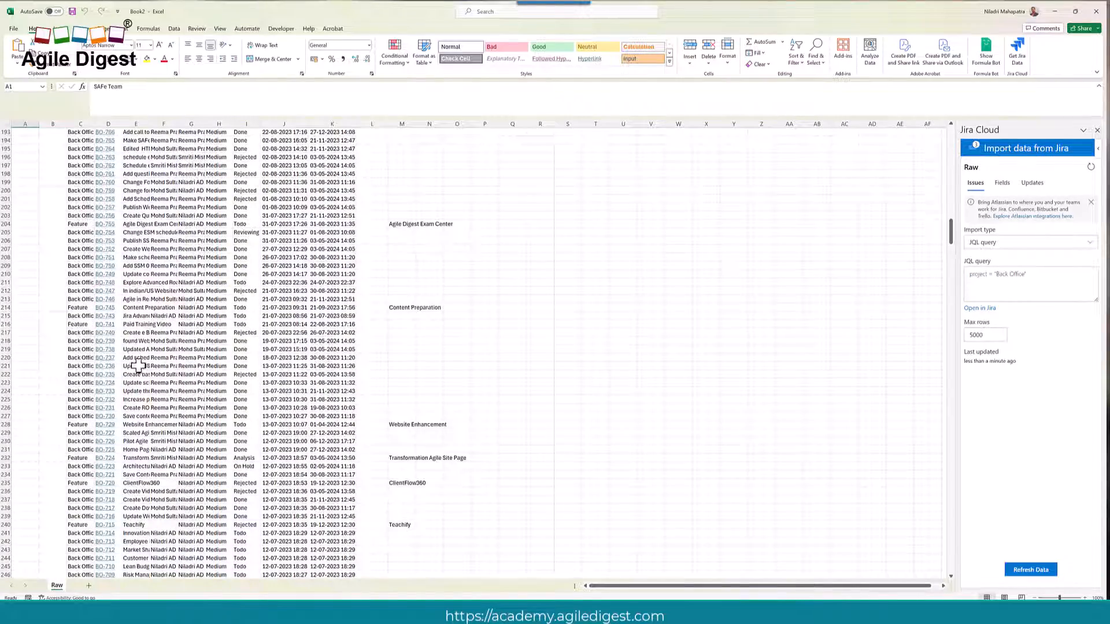
scroll(156, 366, up, 20)
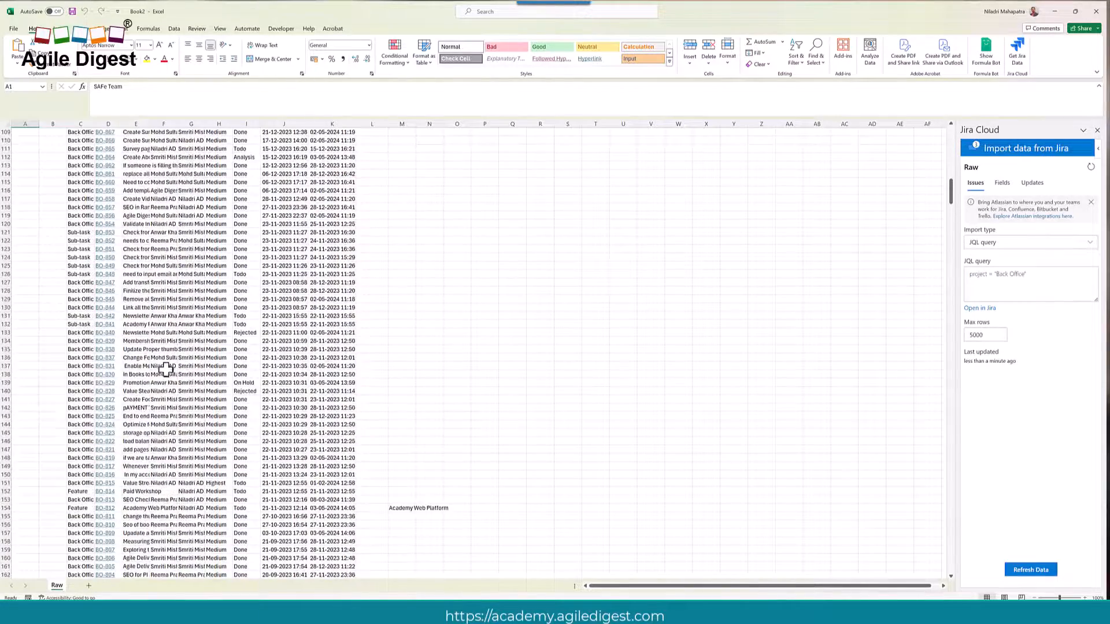
scroll(165, 366, up, 4)
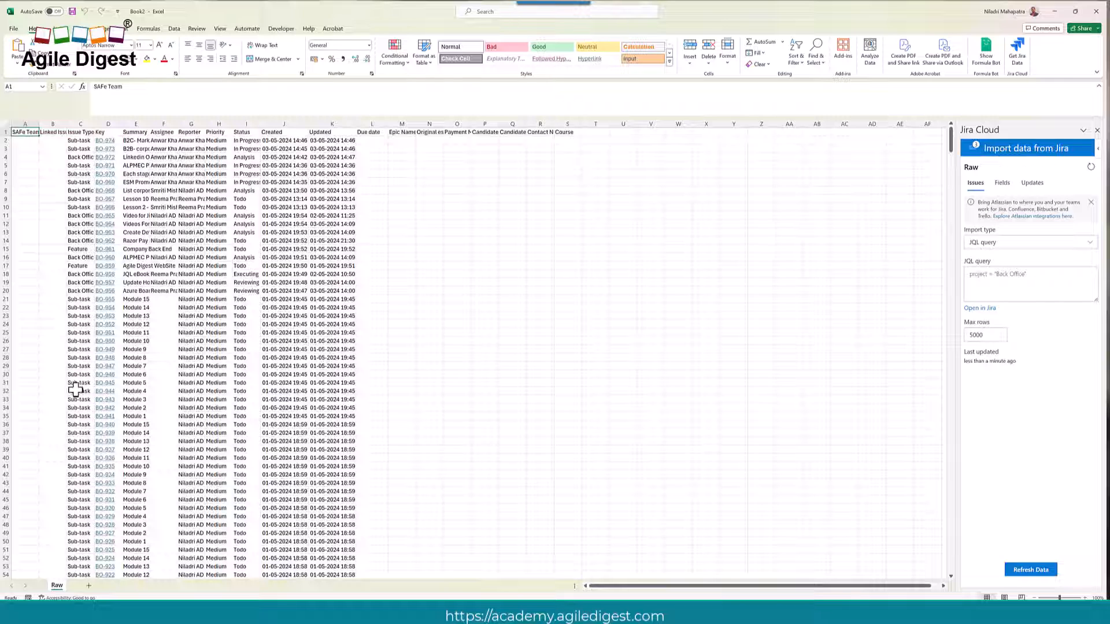
click(1054, 280)
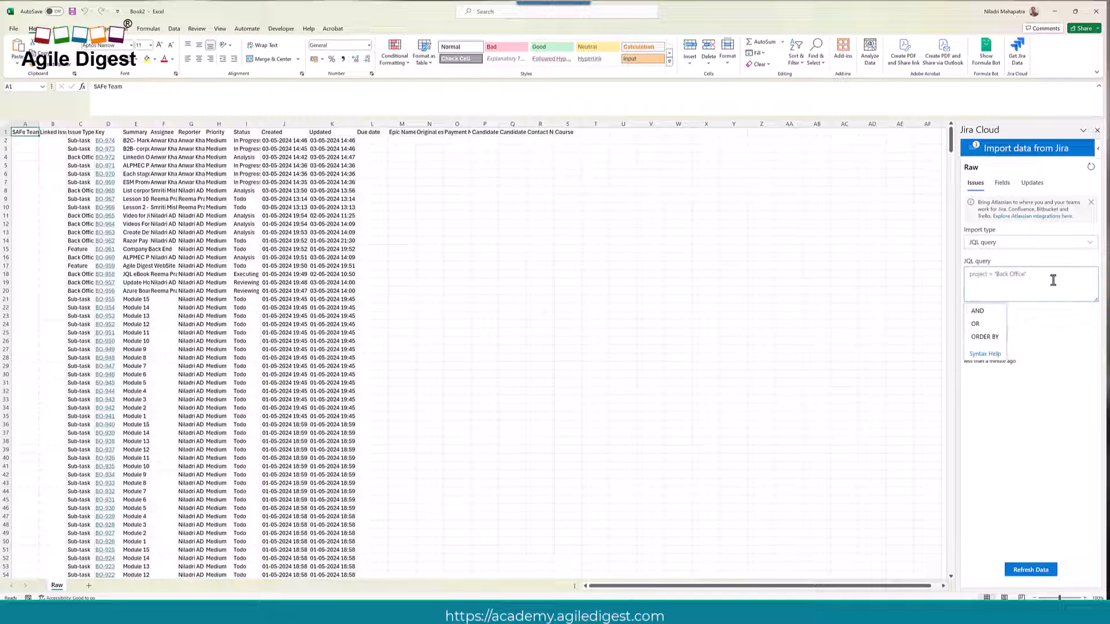
text(and issue)
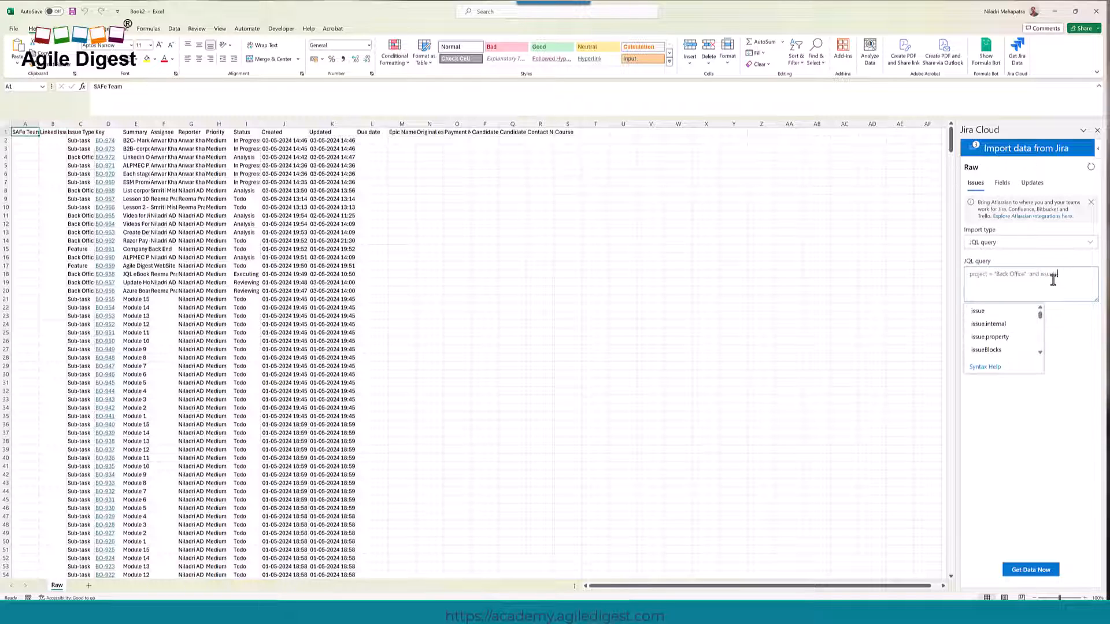
text(ty)
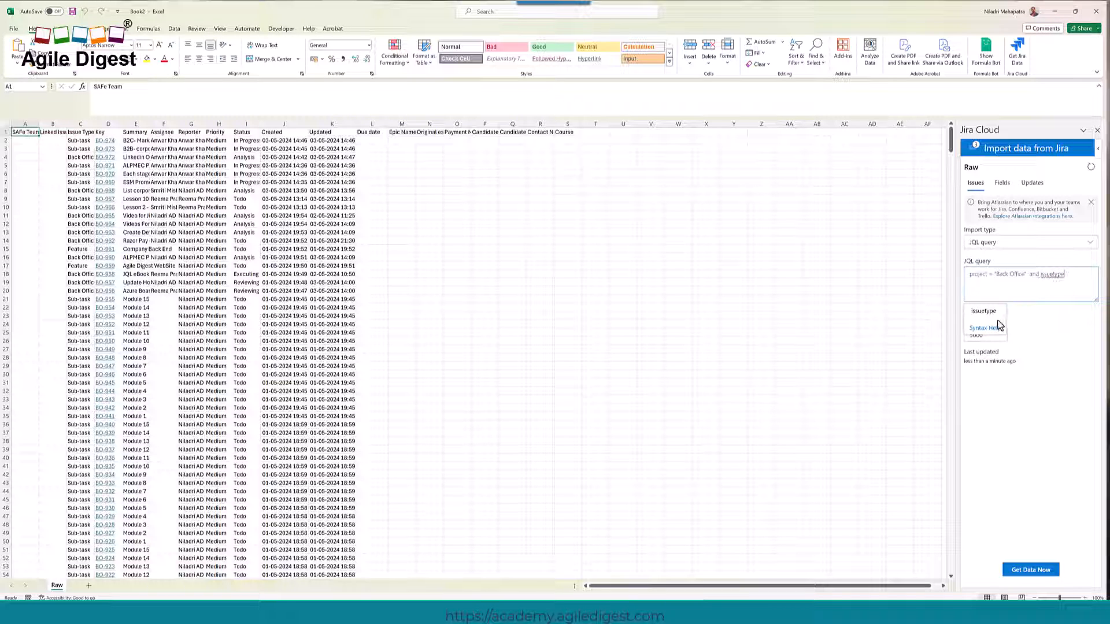
text(pe)
click(993, 311)
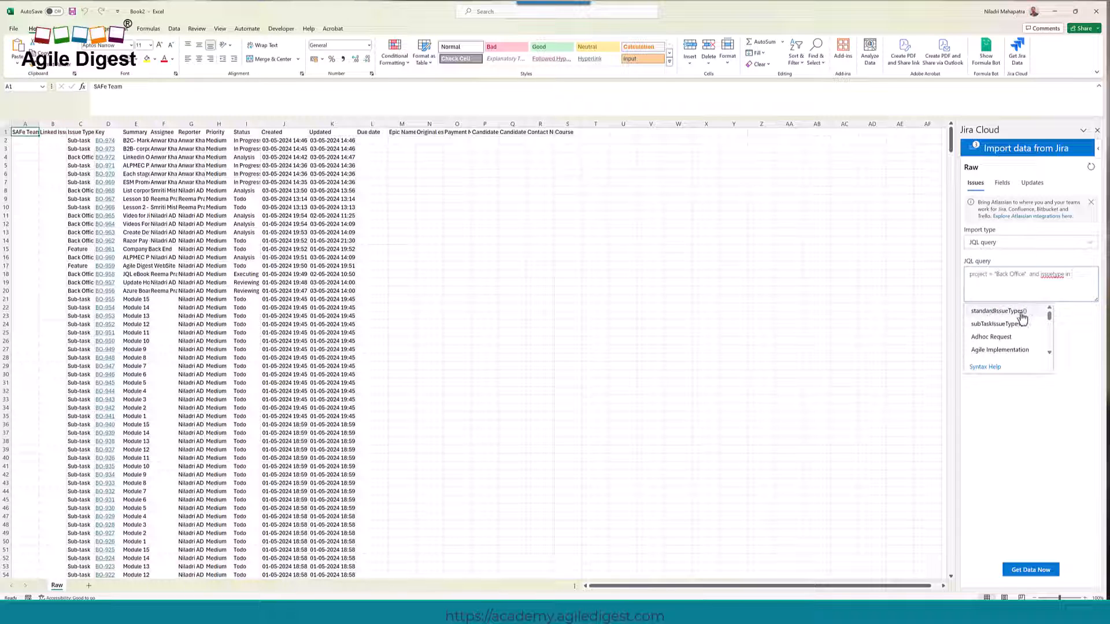
click(1011, 315)
click(1016, 578)
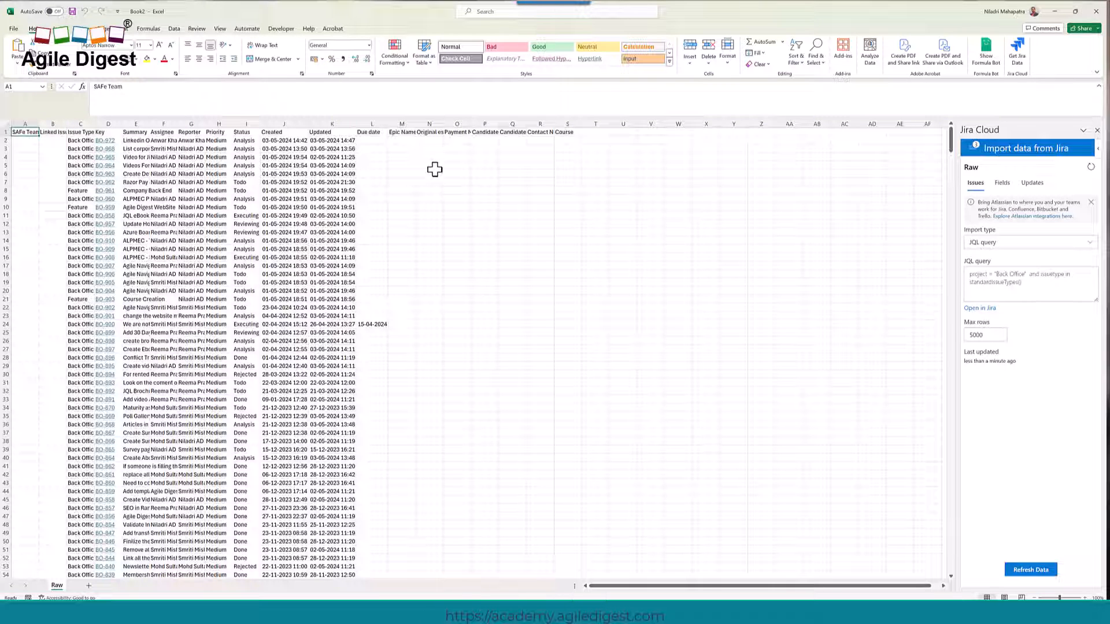
Open the selection of Jira fields to return and filter it by desc, clearing the filter when done
click(1003, 183)
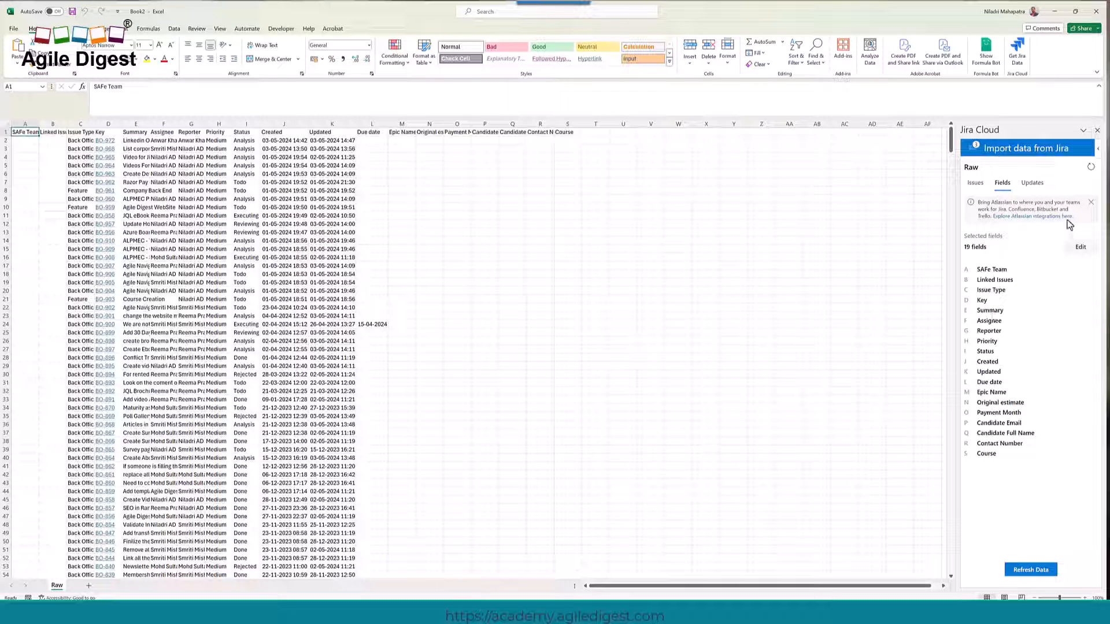
click(1086, 247)
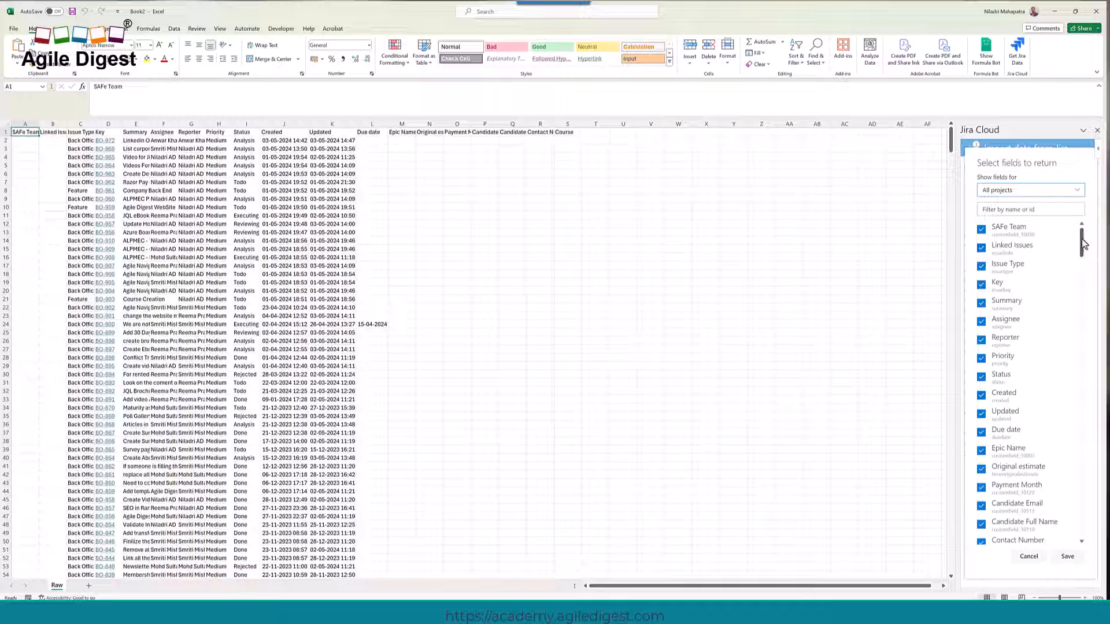
drag(1084, 244, 1080, 381)
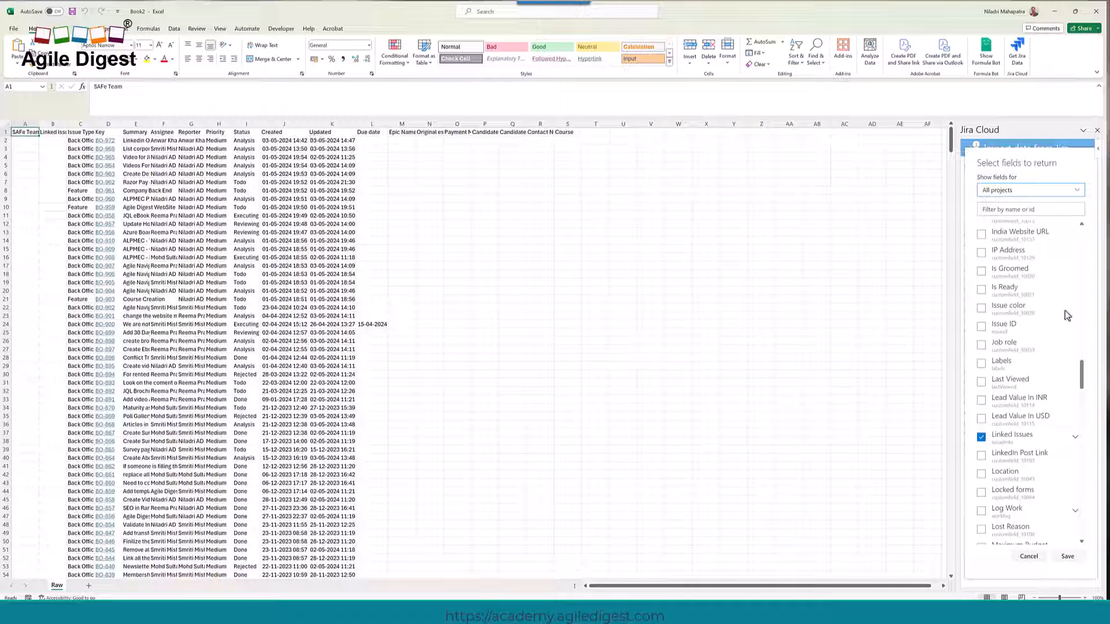
scroll(1084, 385, up, 5)
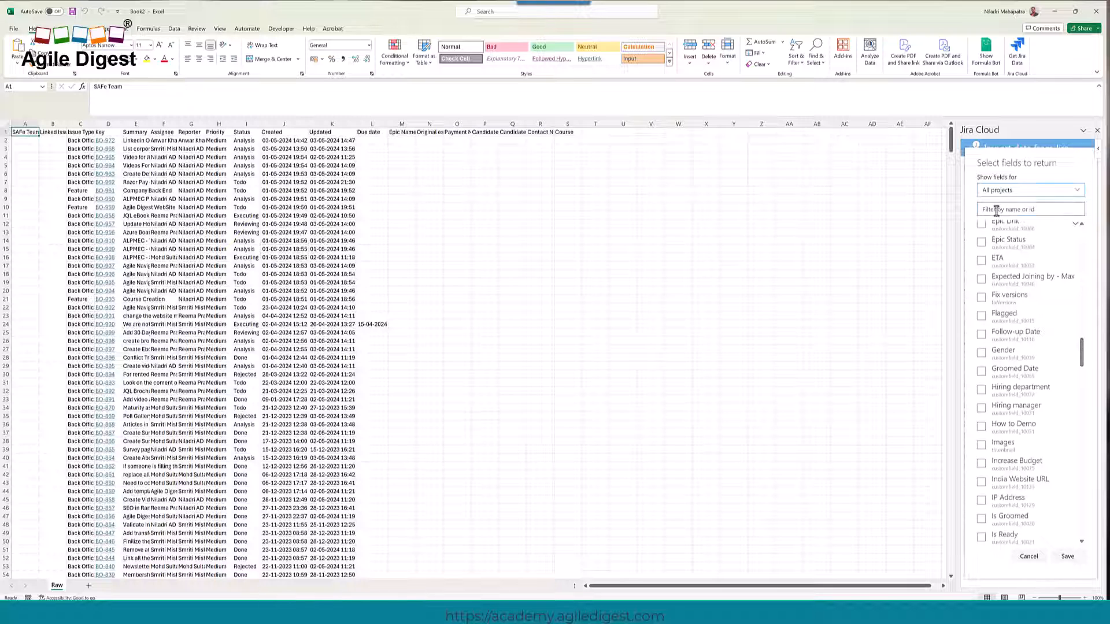
text(des)
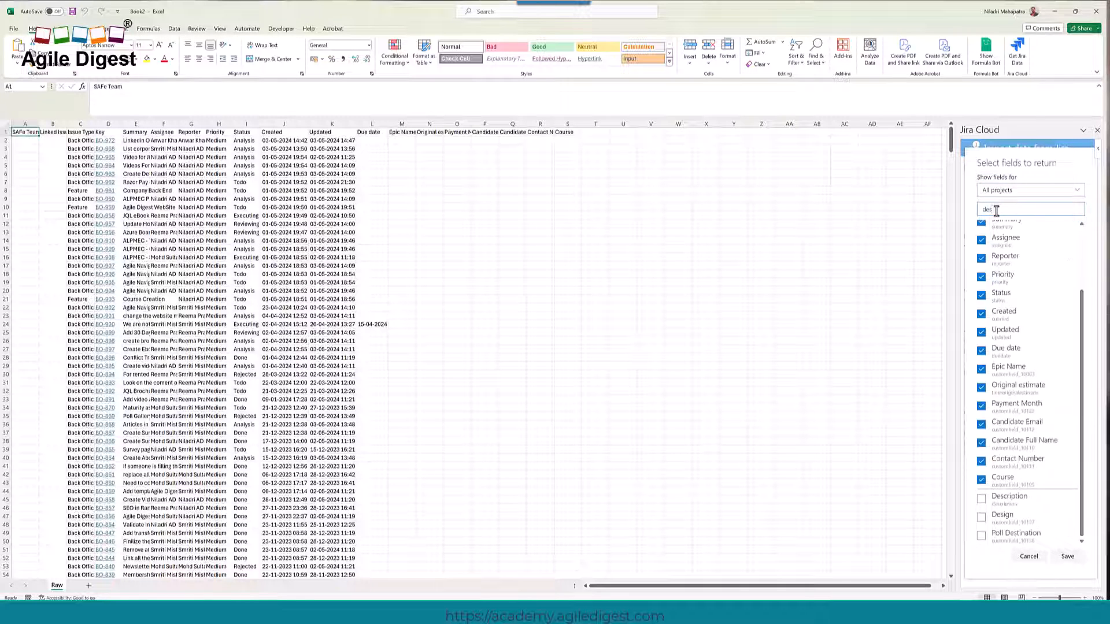
text(c)
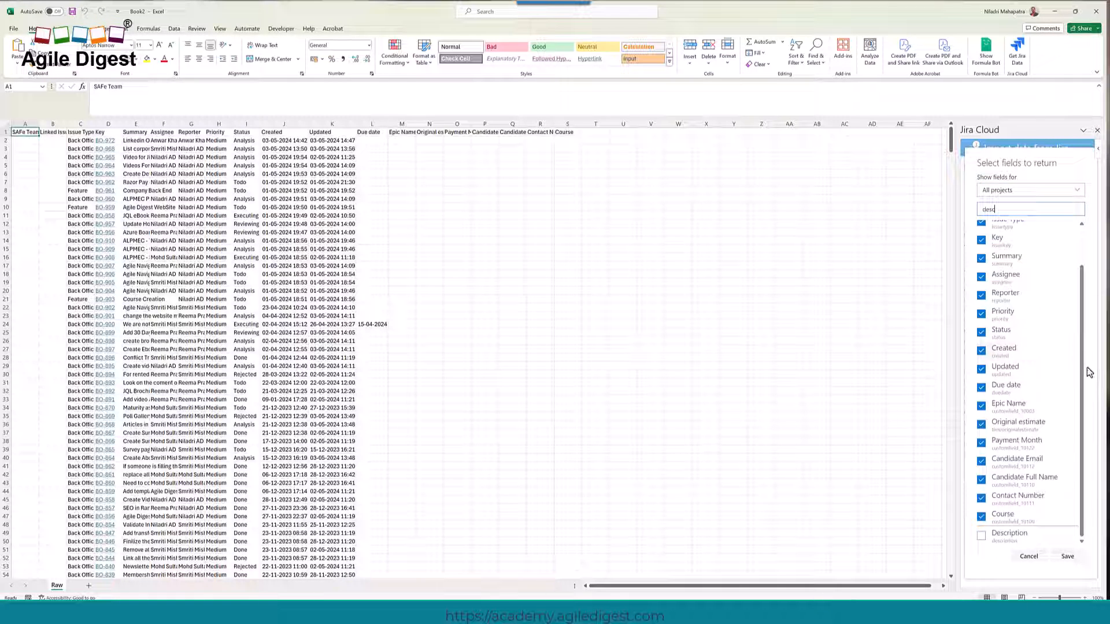
scroll(1084, 292, up, 2)
scroll(1090, 346, down, 2)
key(BackSpace)
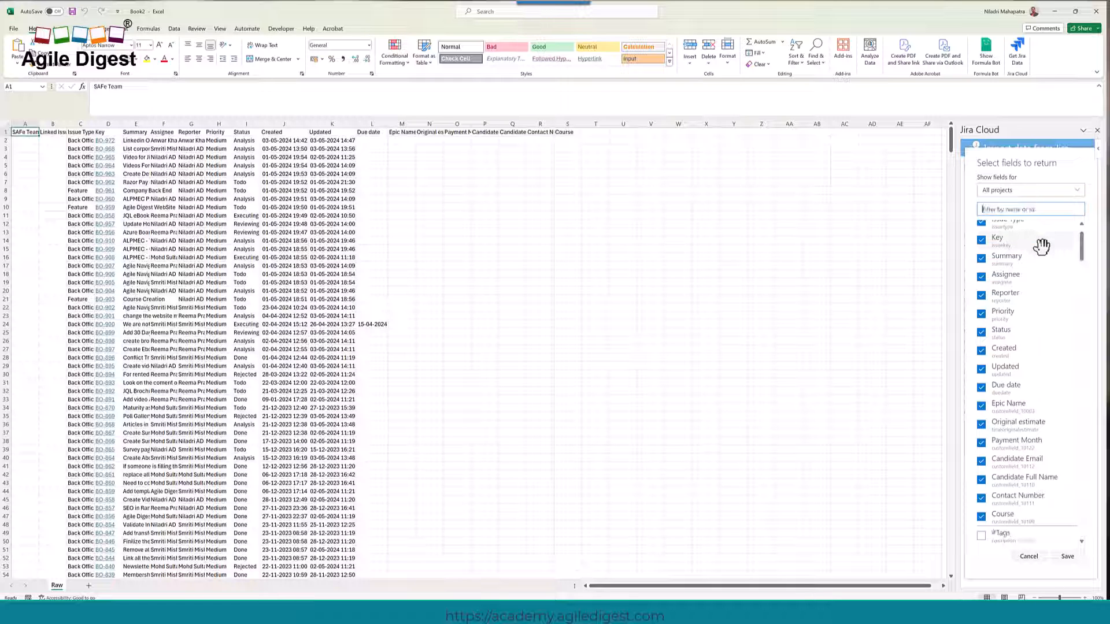
Browse the available Jira fields and filter them by dod
scroll(1085, 285, down, 8)
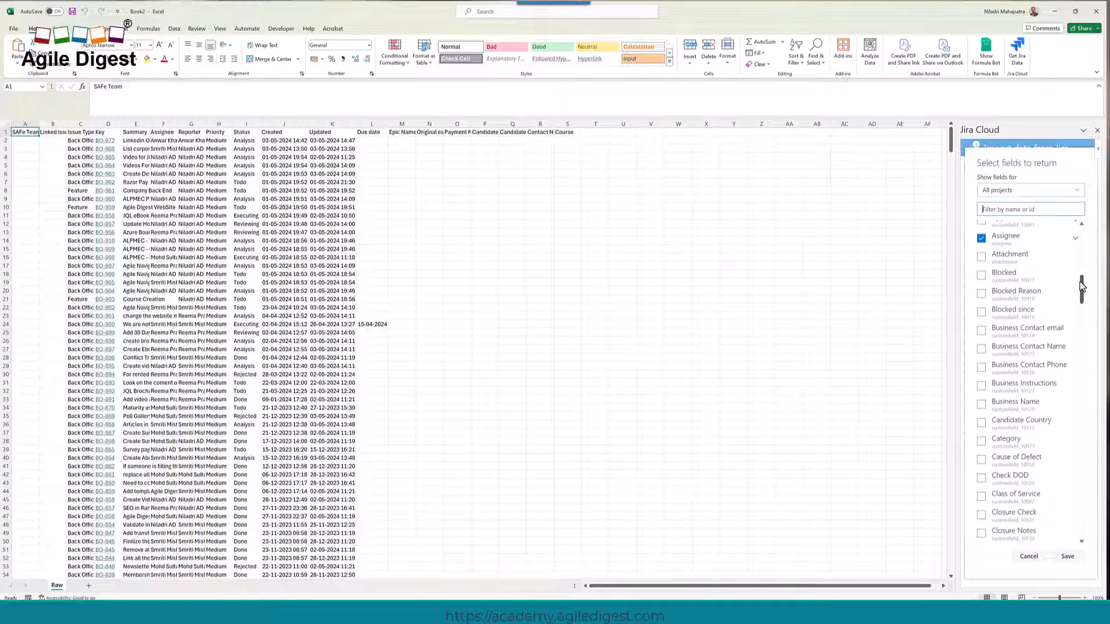
scroll(1083, 285, up, 10)
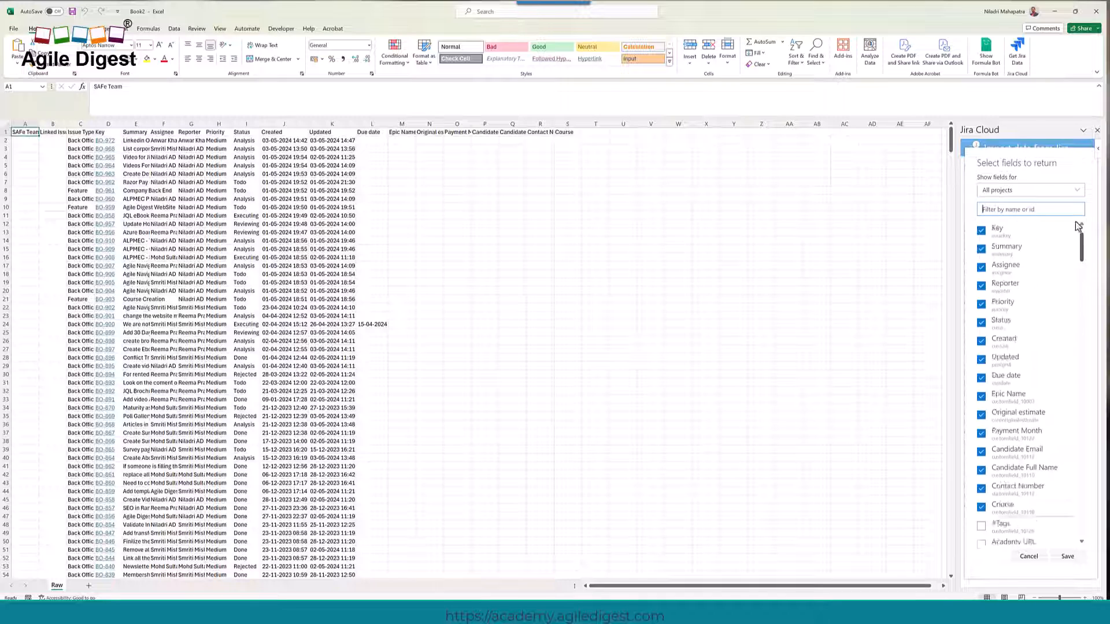
click(1006, 210)
text(doc)
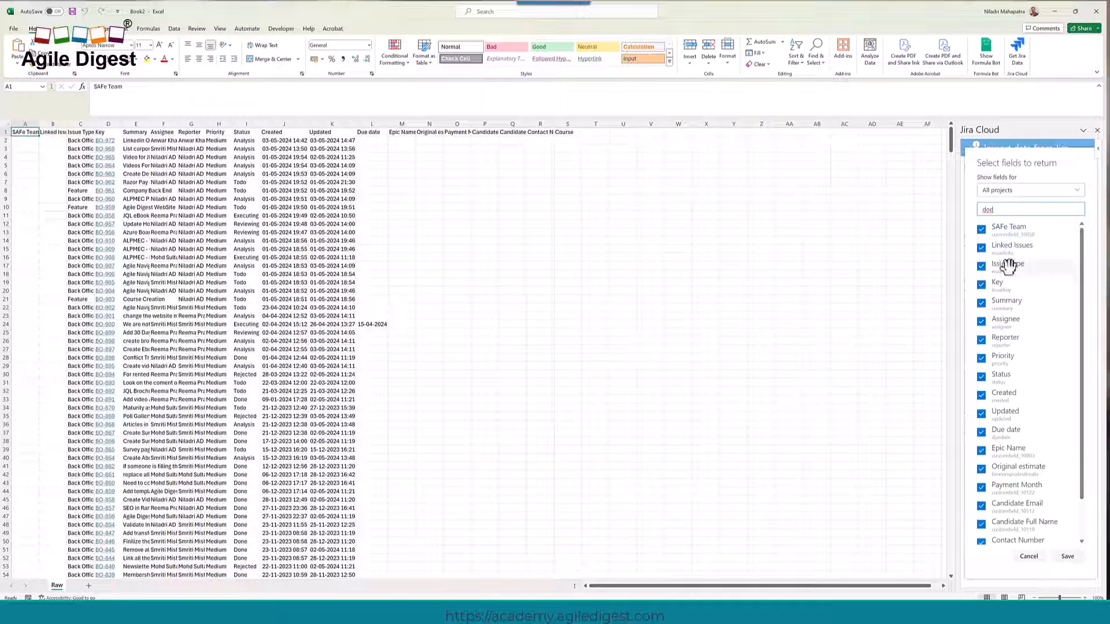
scroll(1024, 334, down, 2)
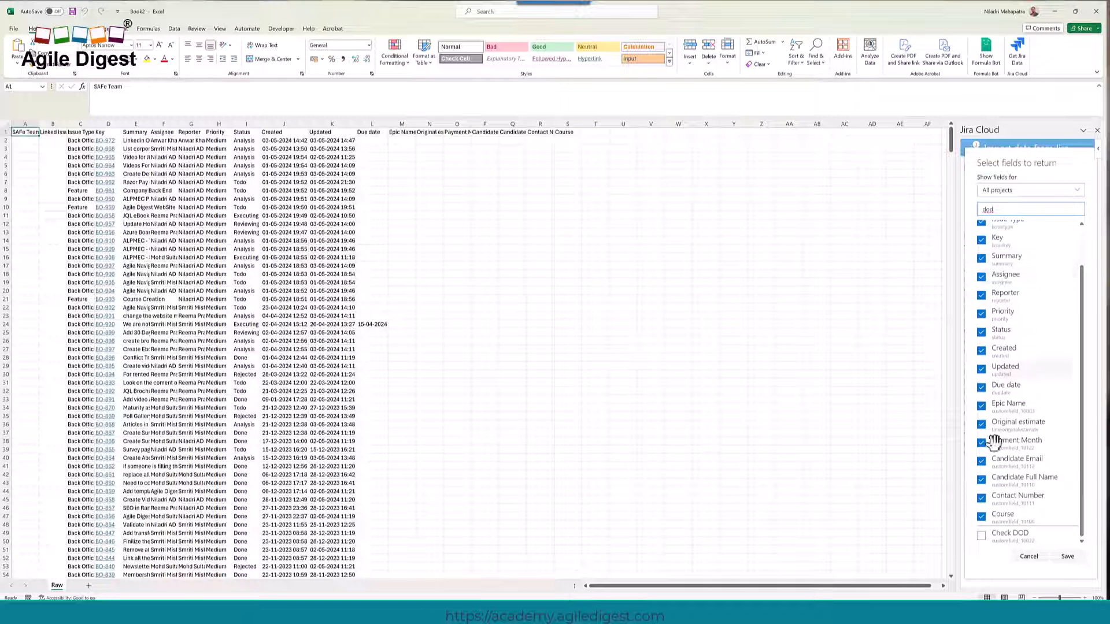
drag(1080, 407, 1077, 485)
Find the Description field with the filter Descr, add it to the returned fields, and re-import the data from Jira
drag(993, 210, 944, 210)
text(Descr)
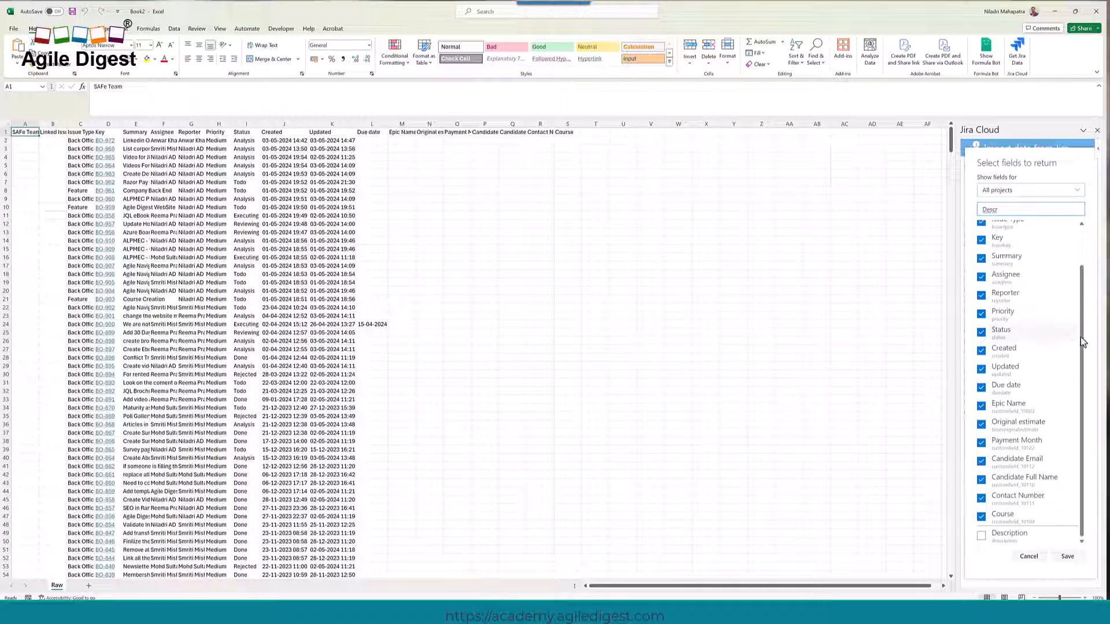
click(981, 536)
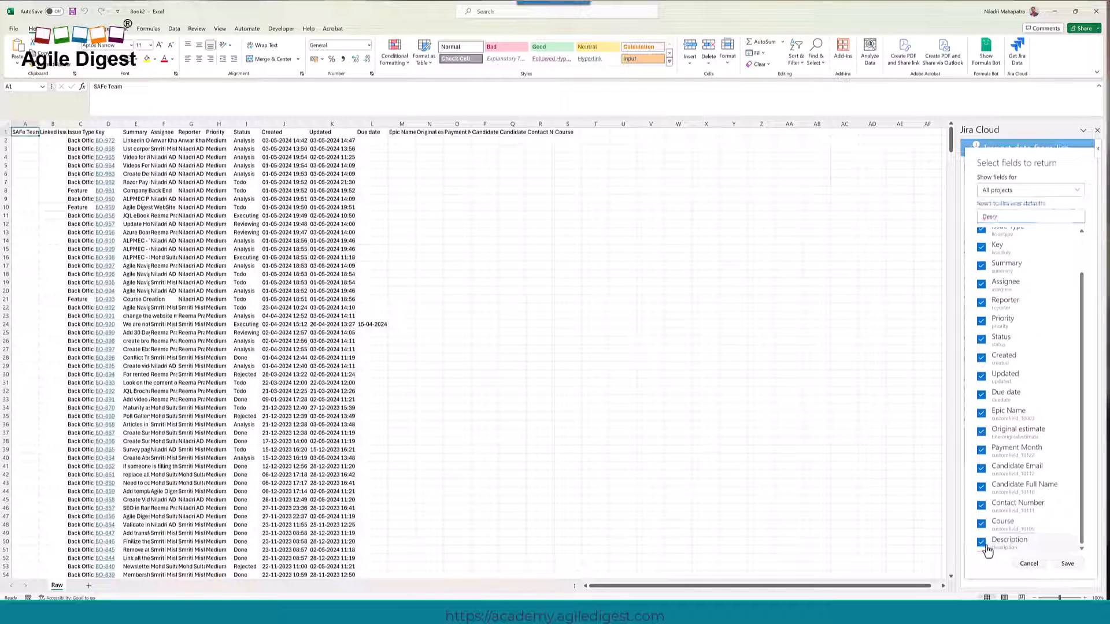
click(1067, 564)
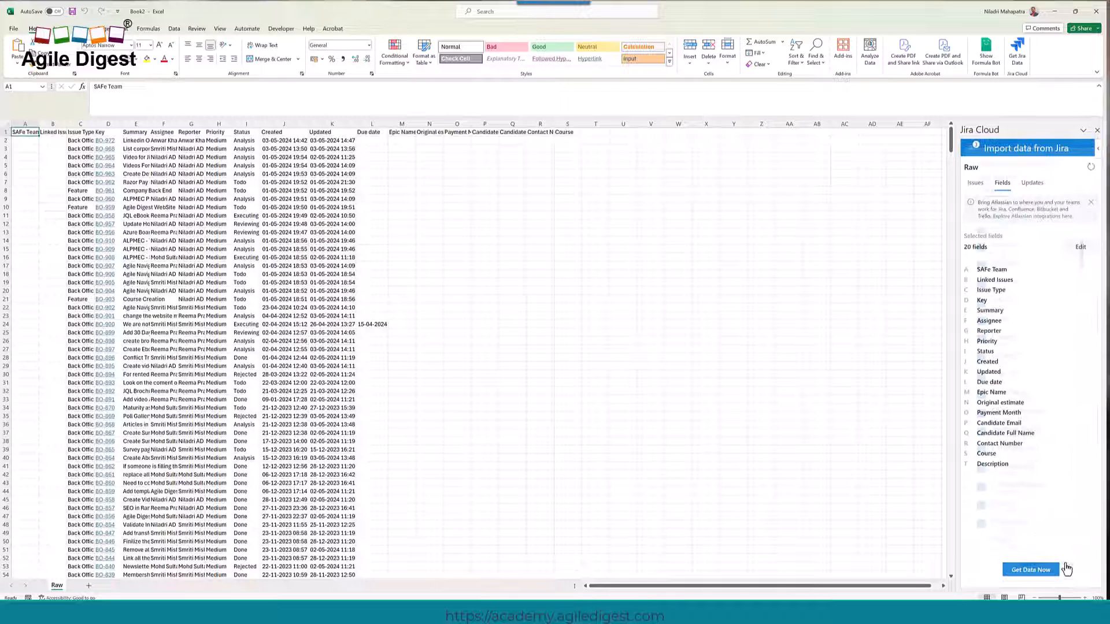
click(1019, 572)
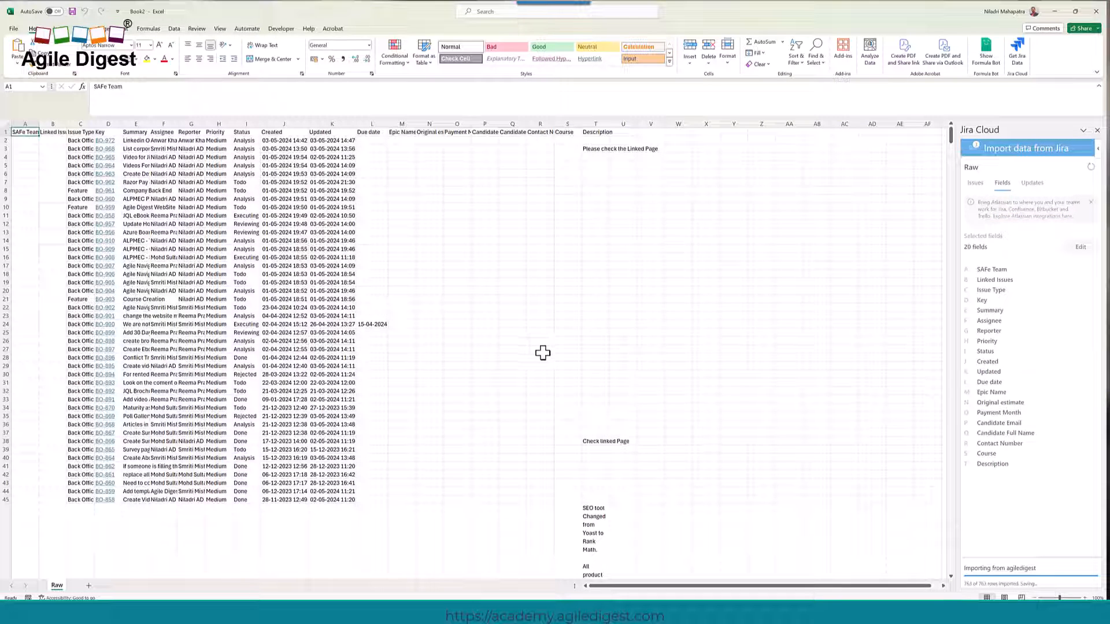
Add a new worksheet to the workbook and name it Dashboard
scroll(542, 352, down, 15)
scroll(535, 397, up, 15)
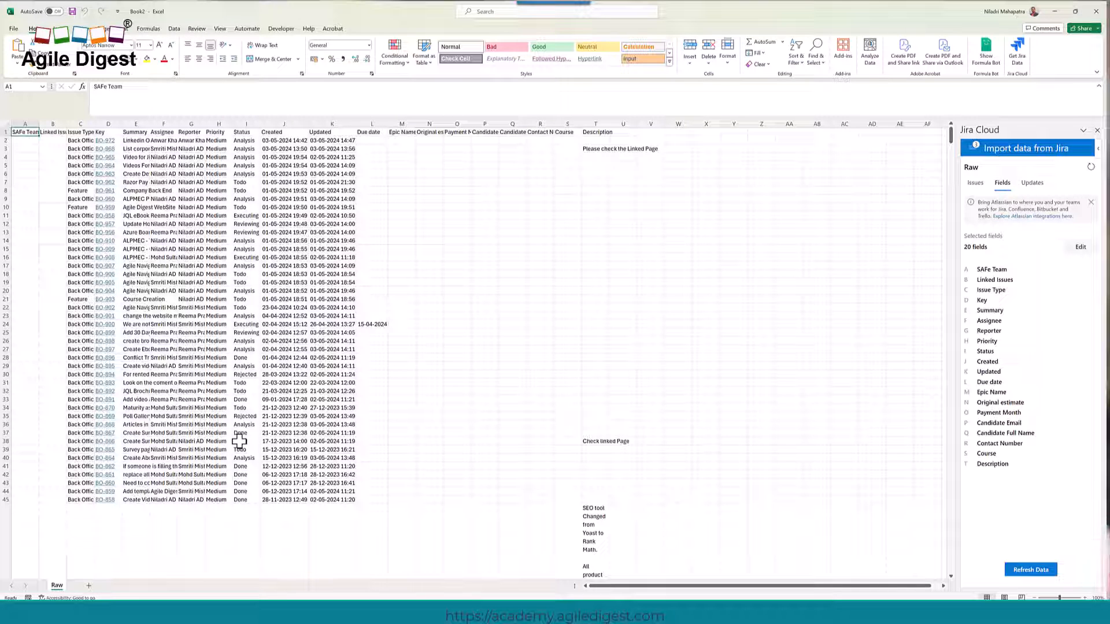
click(89, 586)
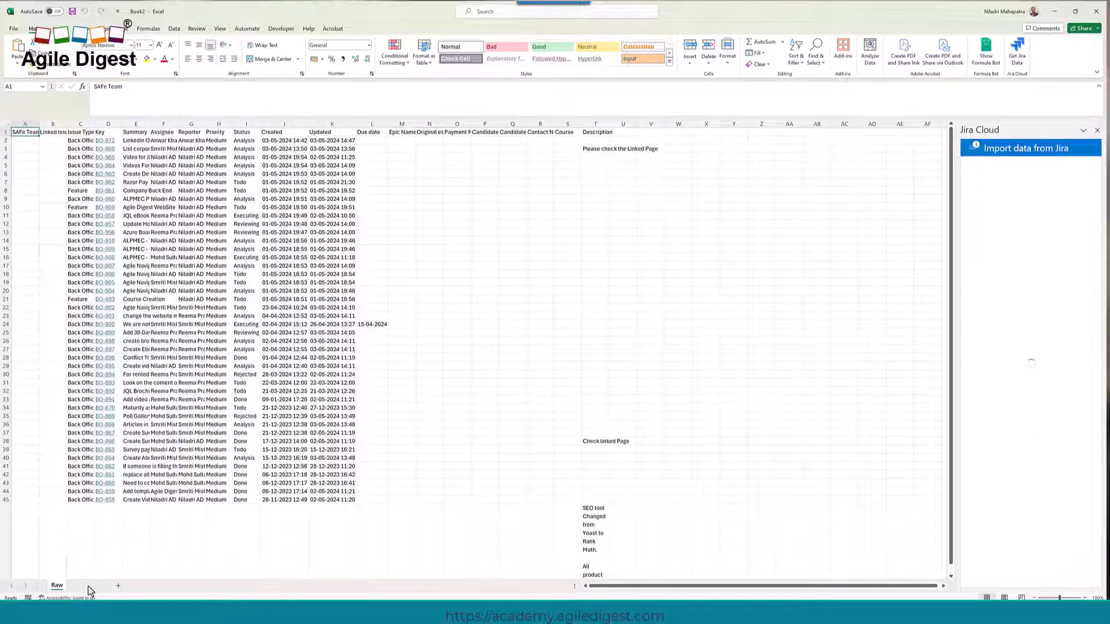
mouse_move(414, 612)
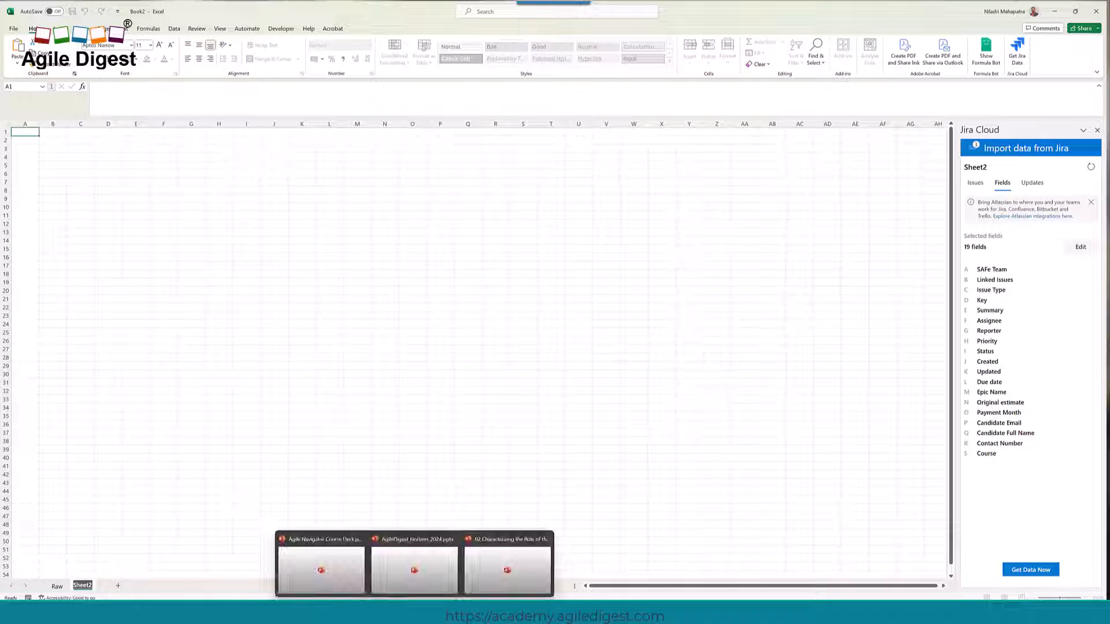
text(Dashboard)
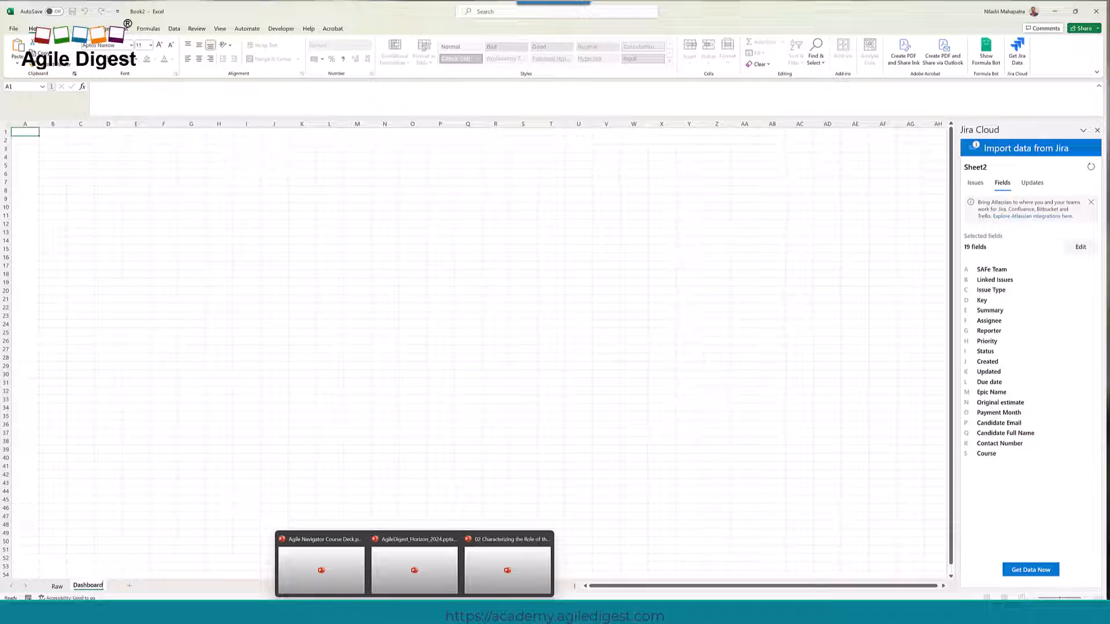
click(119, 384)
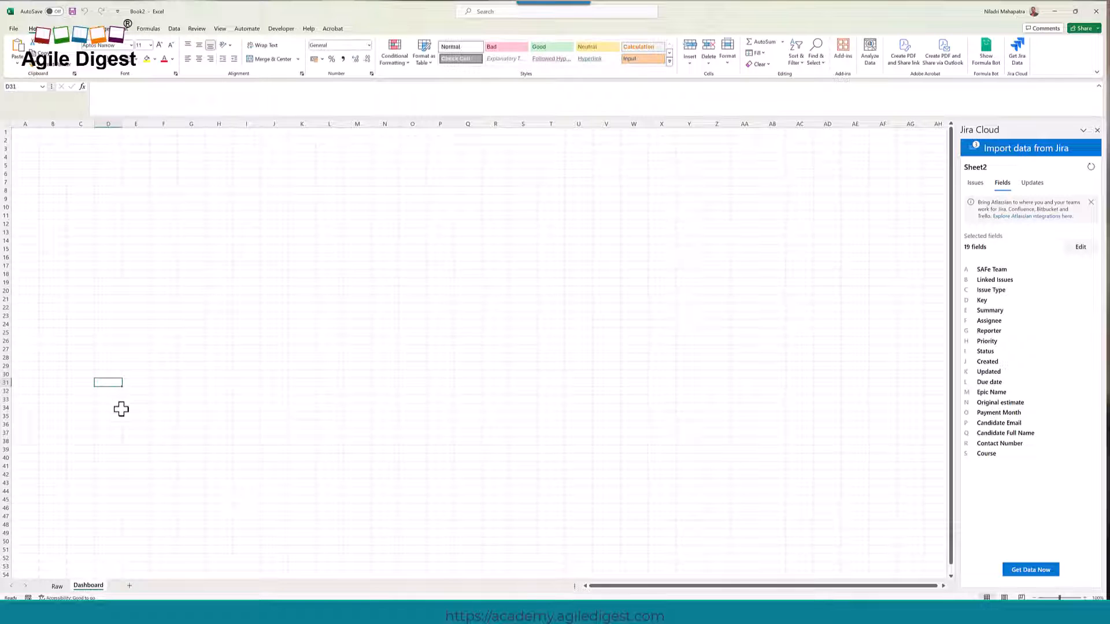
Create a PivotTable from all the data on the Raw sheet, placed at cell B2 of the existing Dashboard sheet
click(58, 589)
key(ctrl+shift+End)
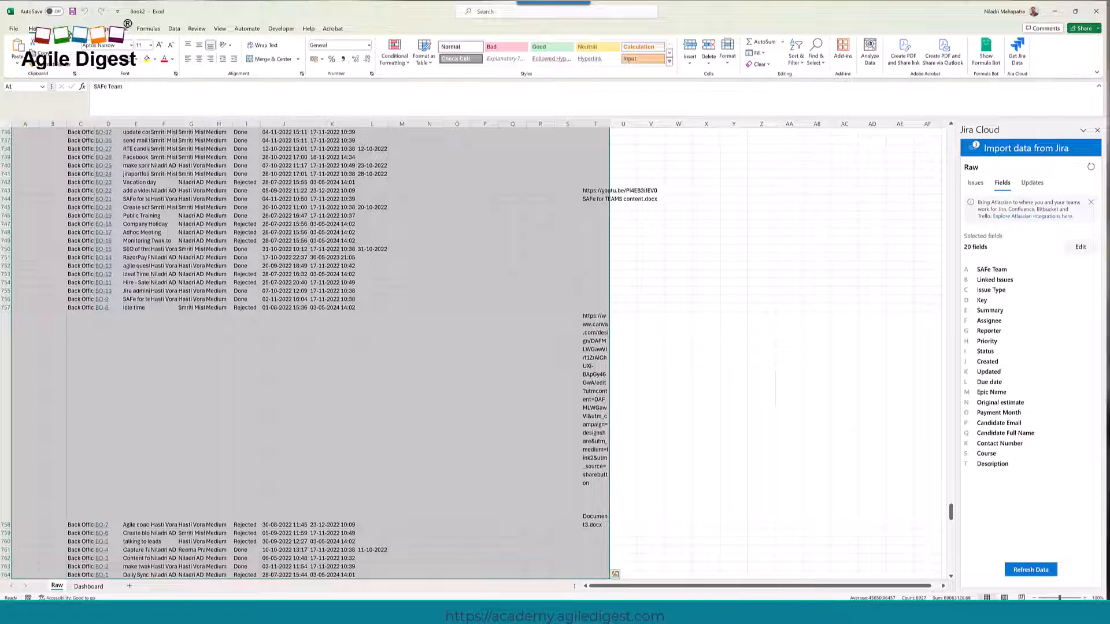
click(53, 28)
click(18, 51)
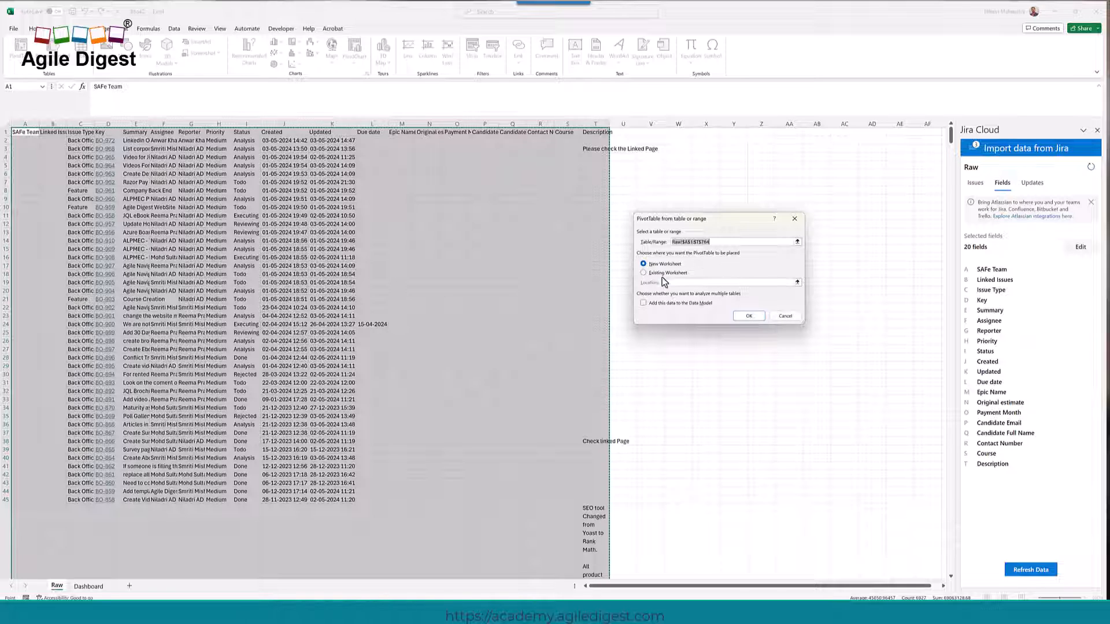
click(645, 274)
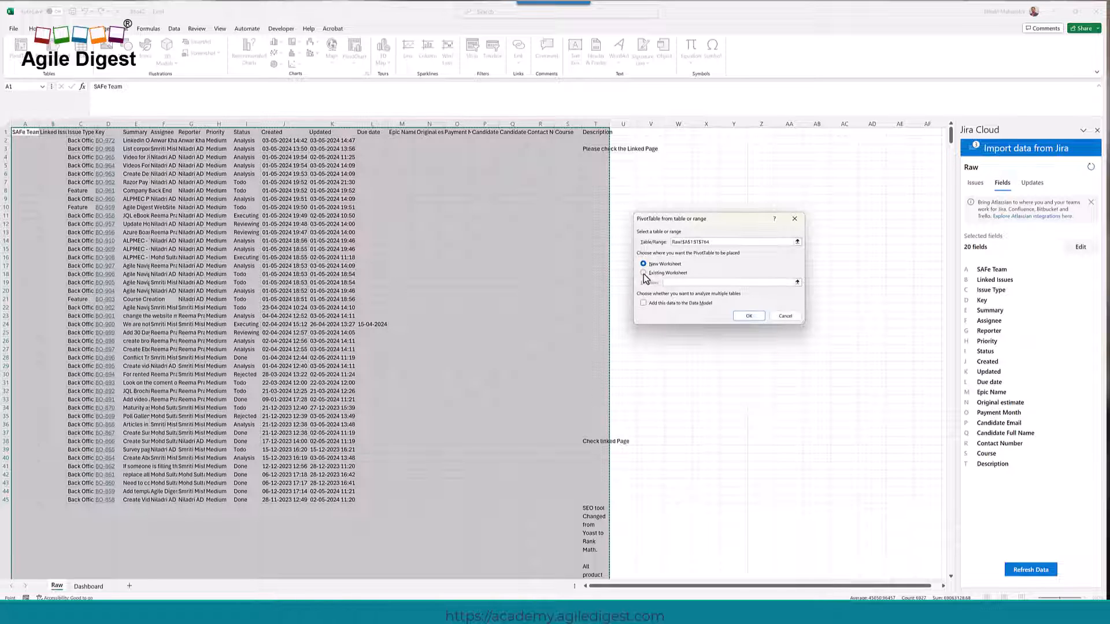
click(798, 282)
click(798, 233)
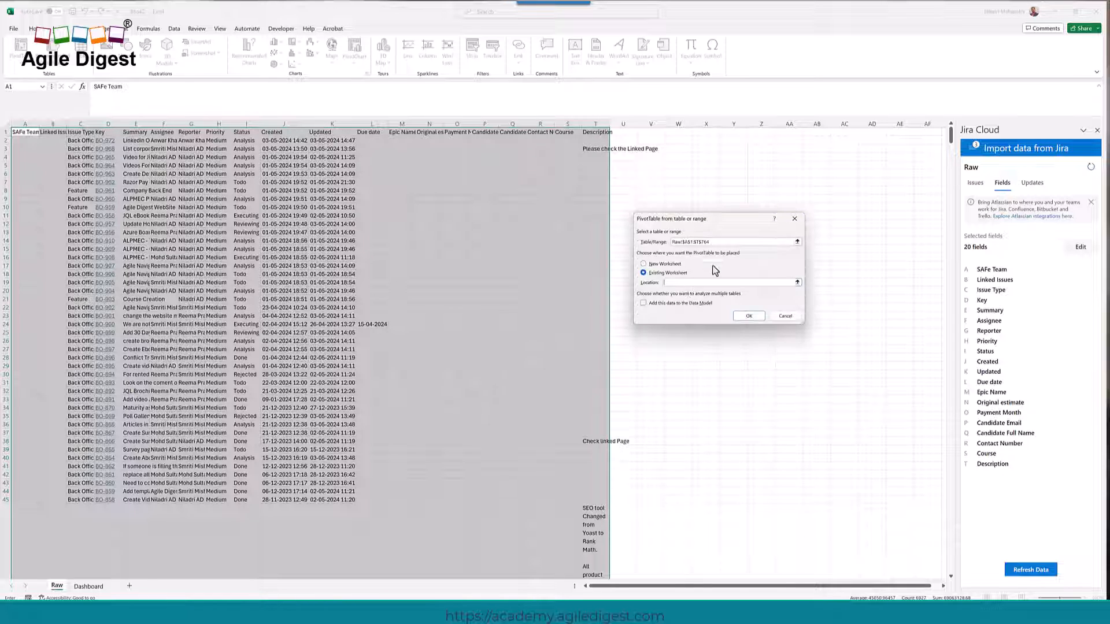
click(89, 586)
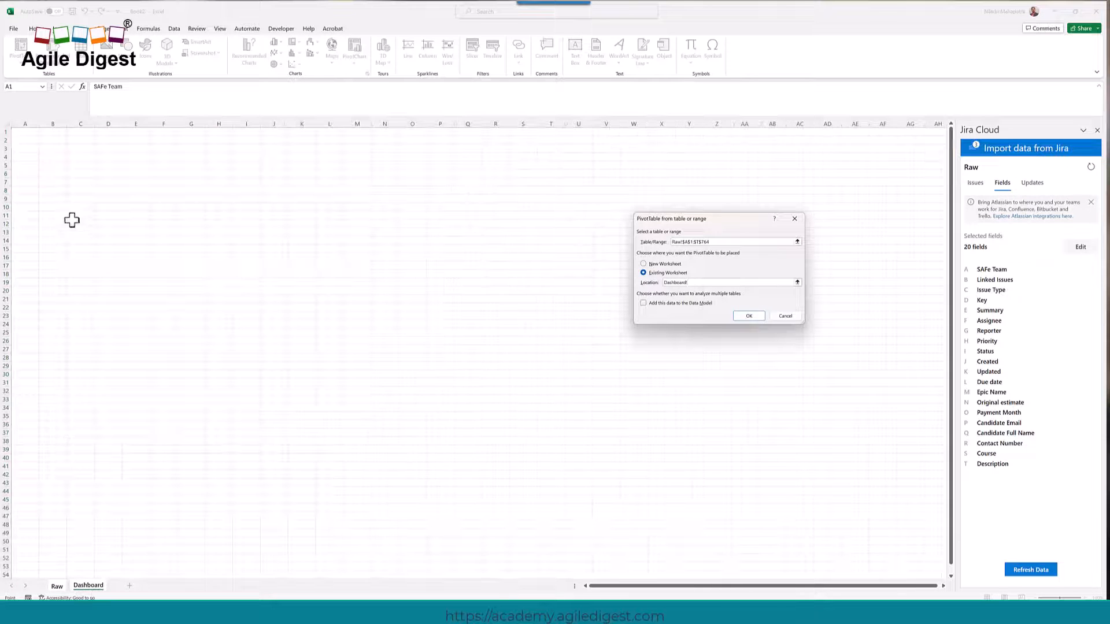
click(52, 140)
click(757, 318)
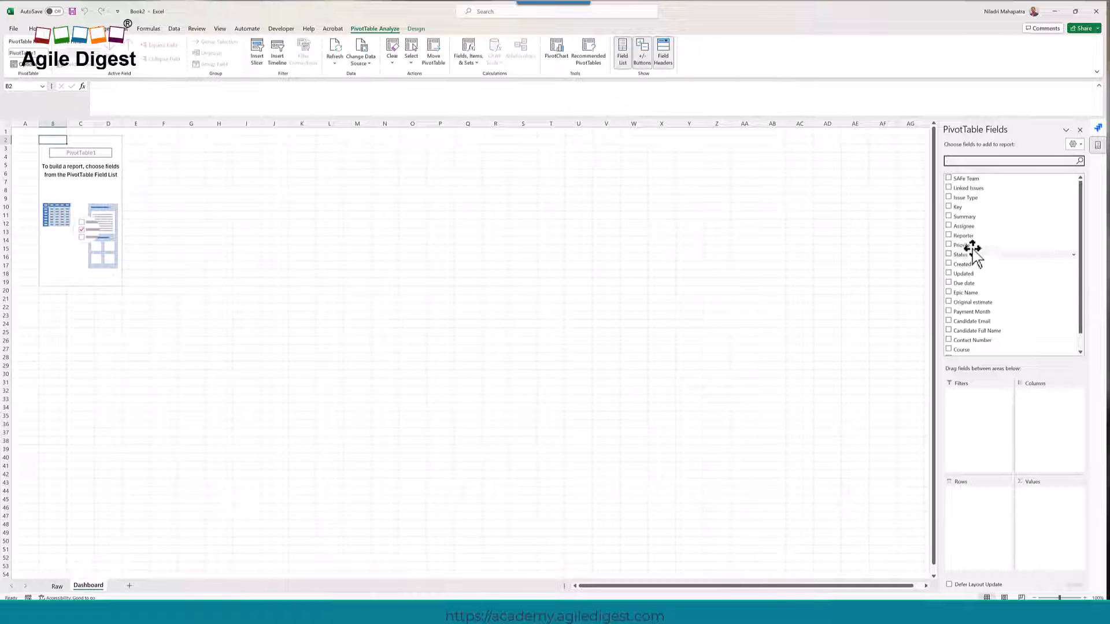
Lay out the PivotTable with Assignee as rows, Status as columns and the count of Summary as values
drag(966, 227, 966, 505)
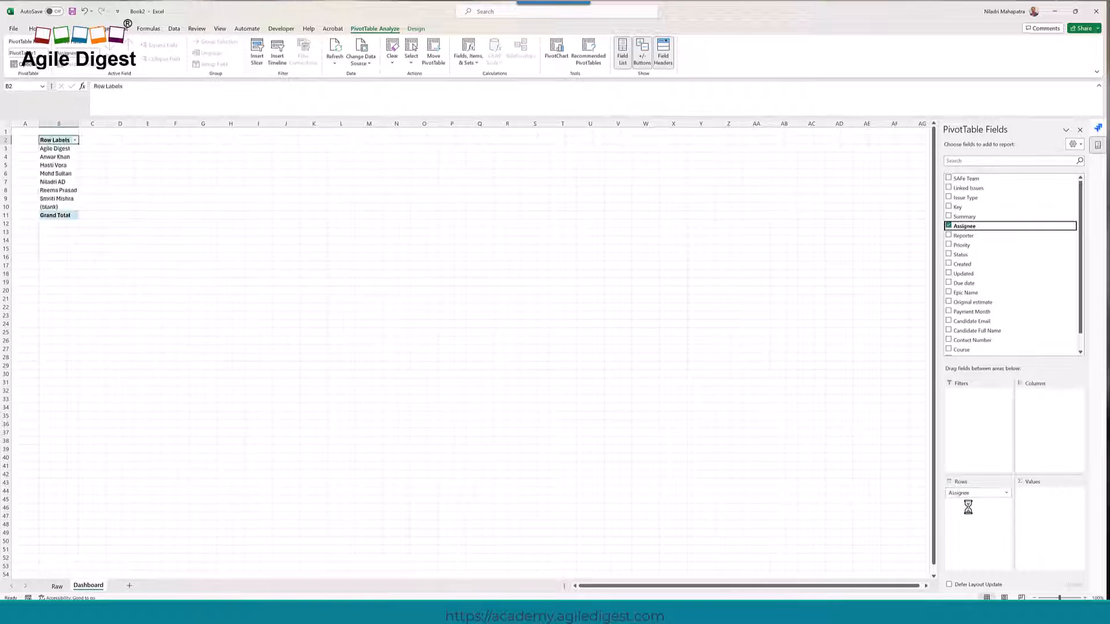
drag(967, 253, 1046, 428)
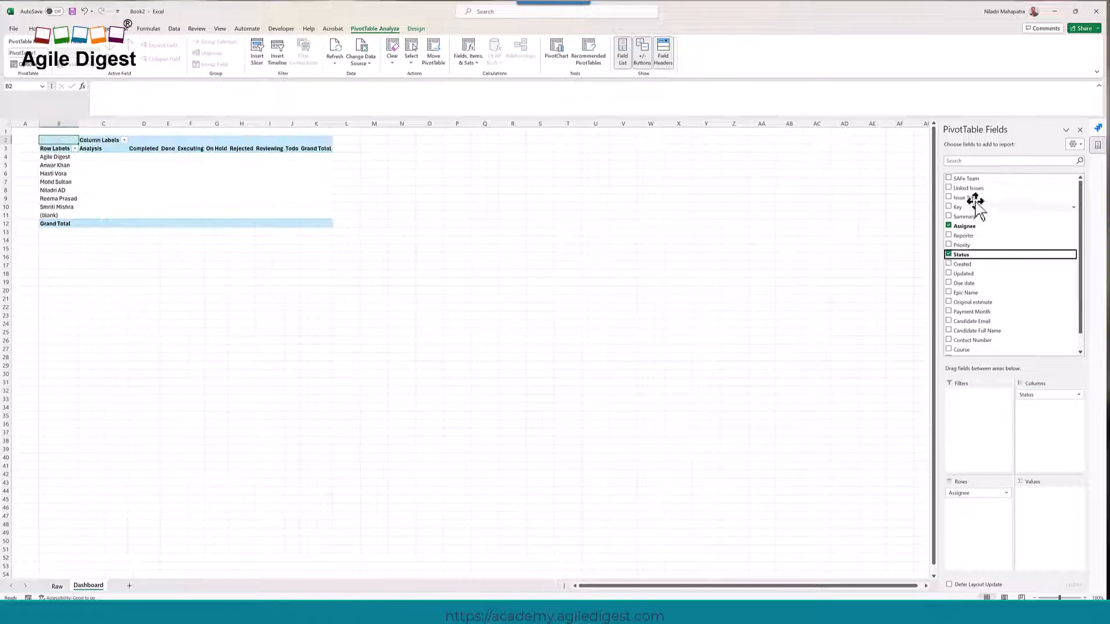
click(986, 200)
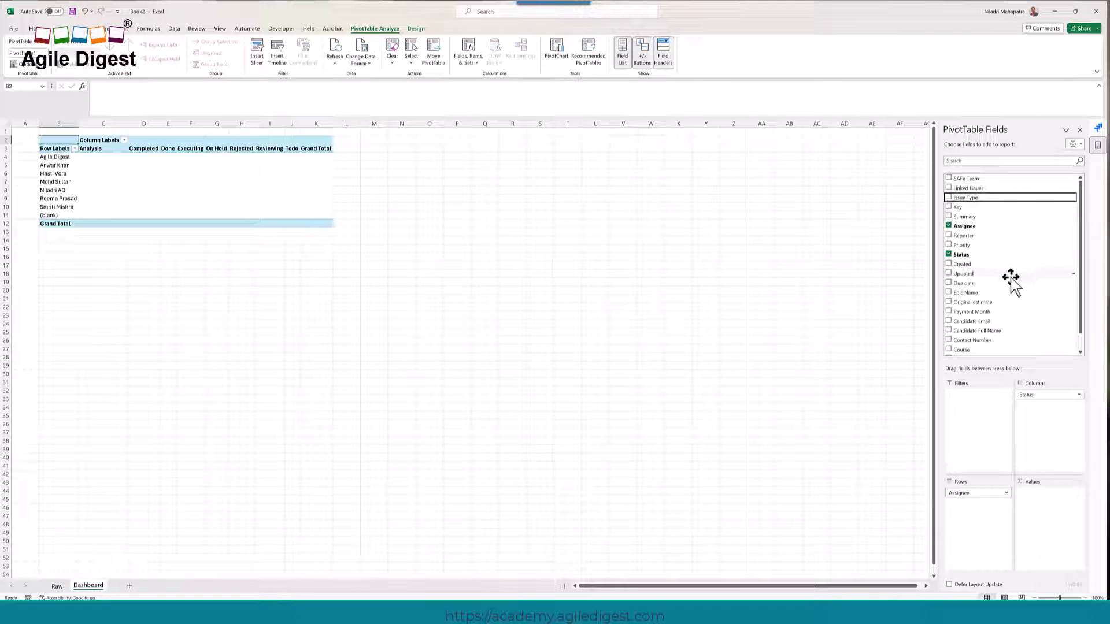
drag(972, 216, 1048, 511)
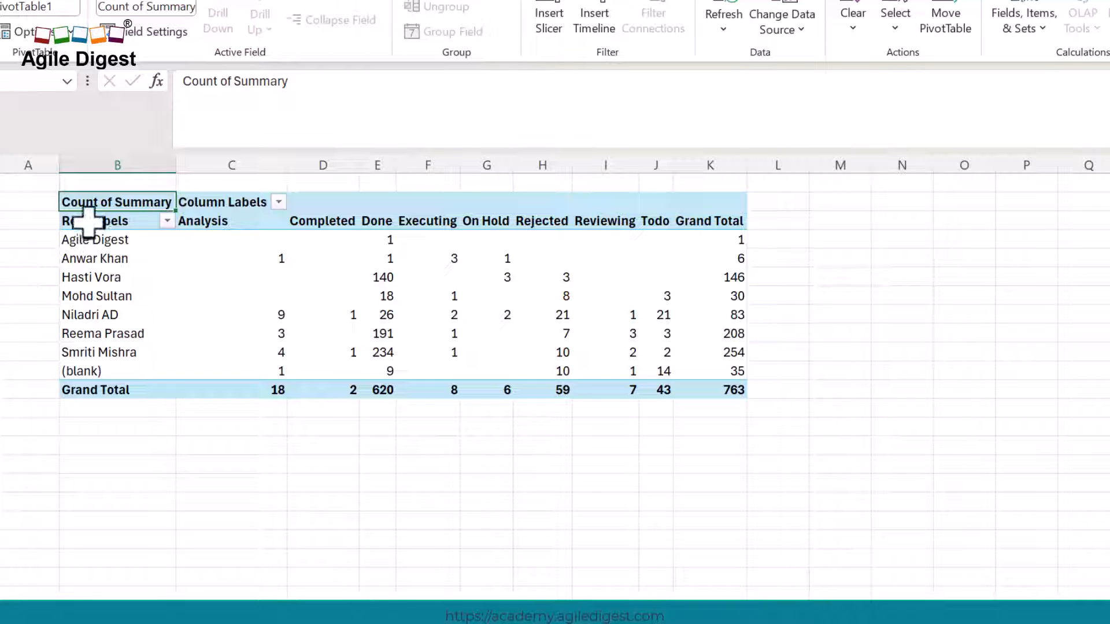
Insert a clustered column PivotChart from the PivotTable, selecting it from the row labels through the grand total
drag(87, 218, 709, 391)
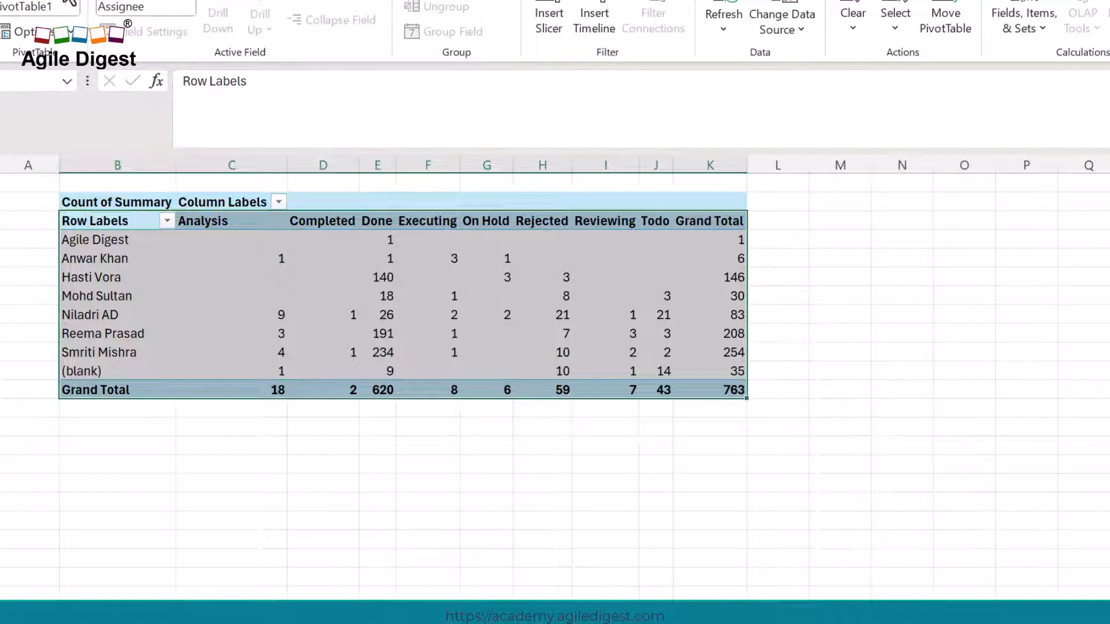
click(123, 0)
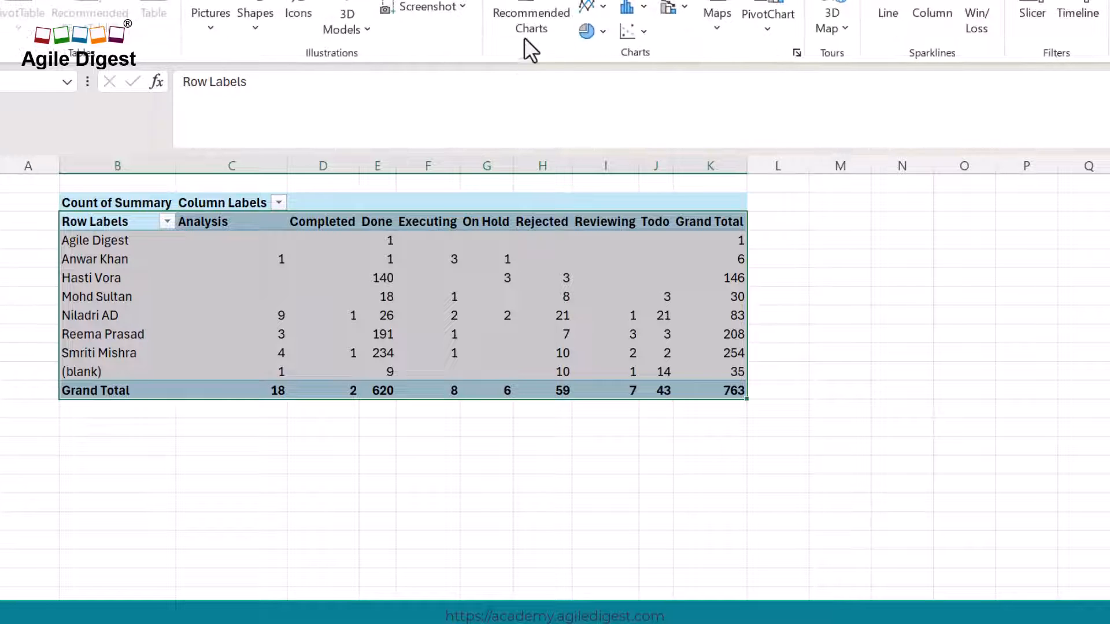
click(528, 20)
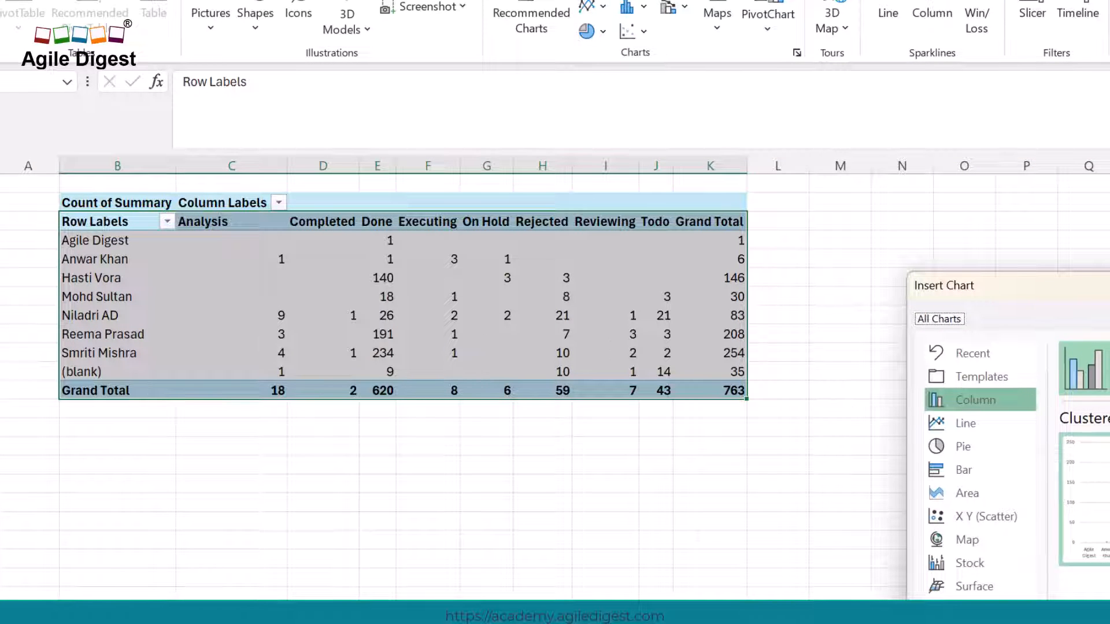
key(Return)
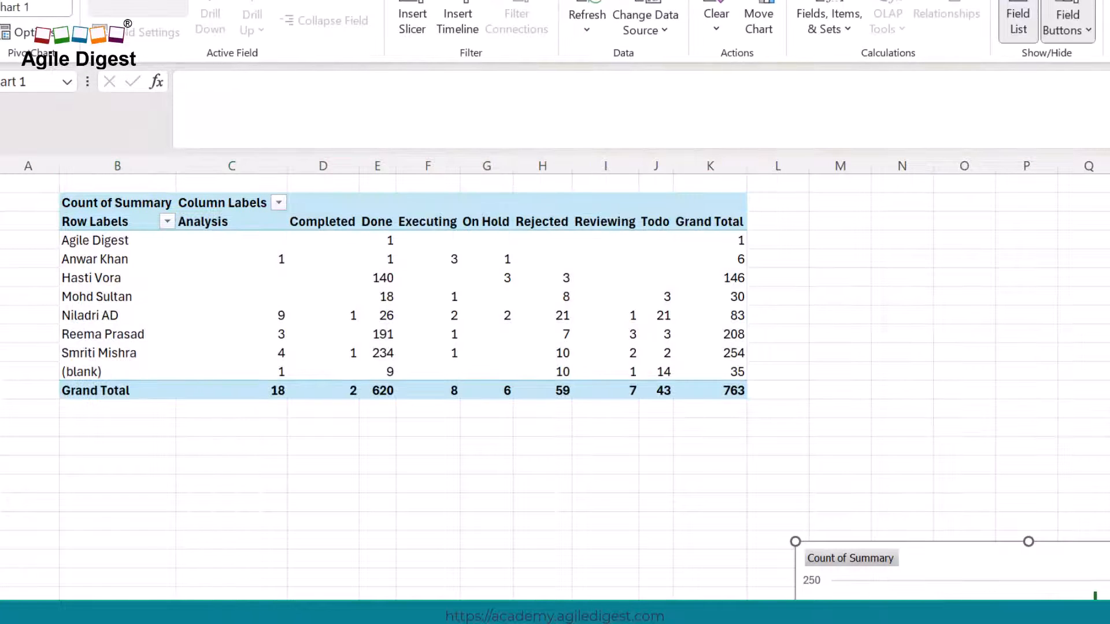
Enlarge the PivotChart and position it over the PivotTable, spanning about columns B to T and rows 2 to 43
drag(796, 623, 136, 623)
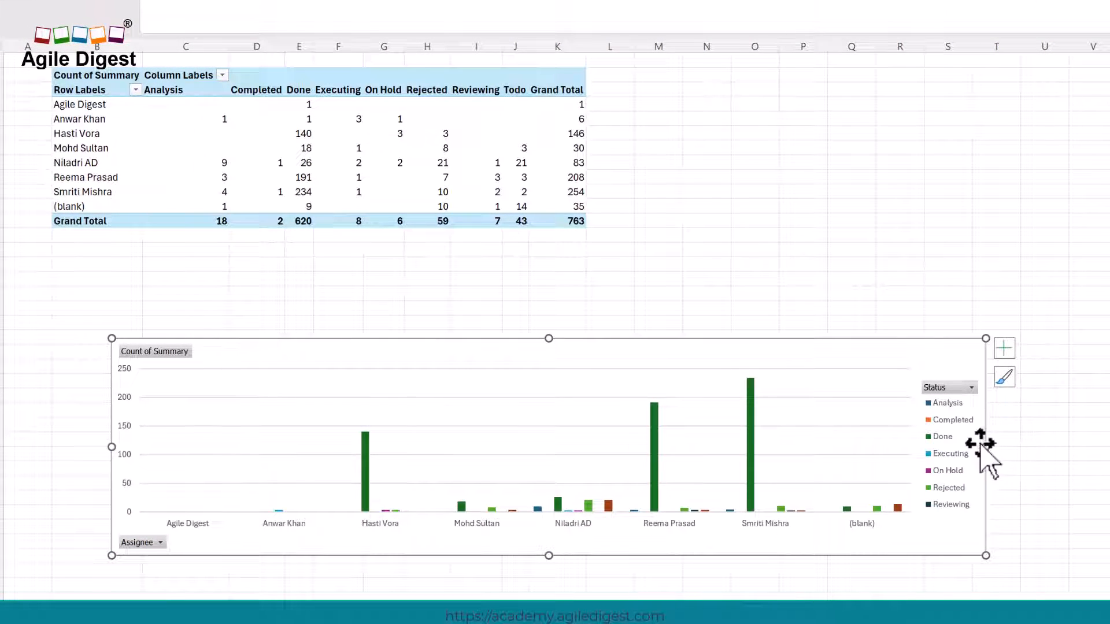
drag(986, 446, 1107, 451)
drag(617, 338, 597, 67)
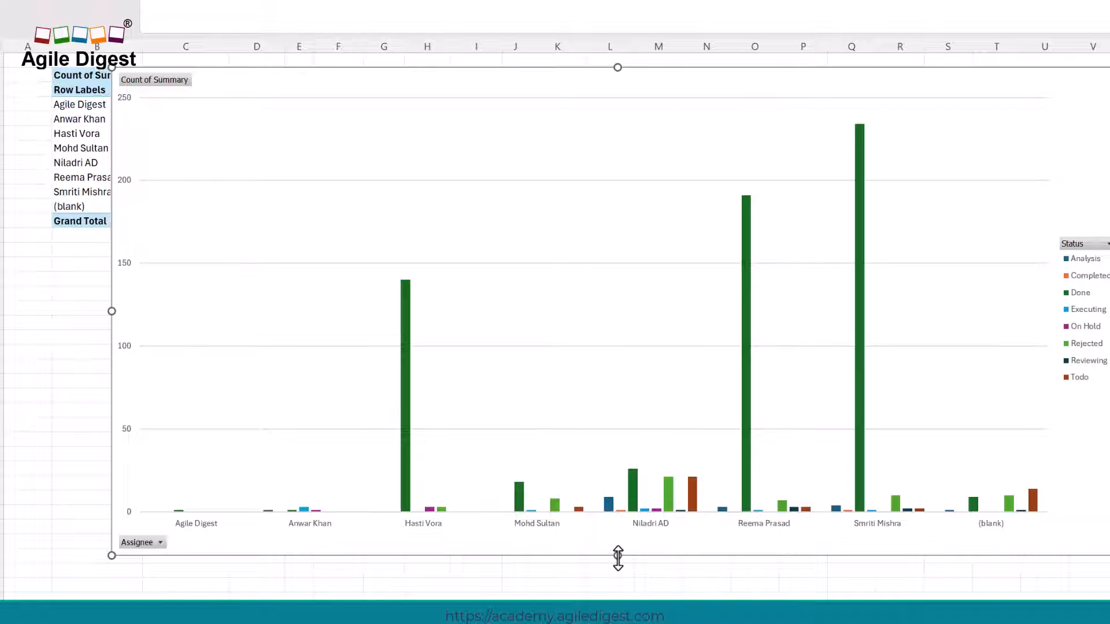
drag(617, 556, 617, 623)
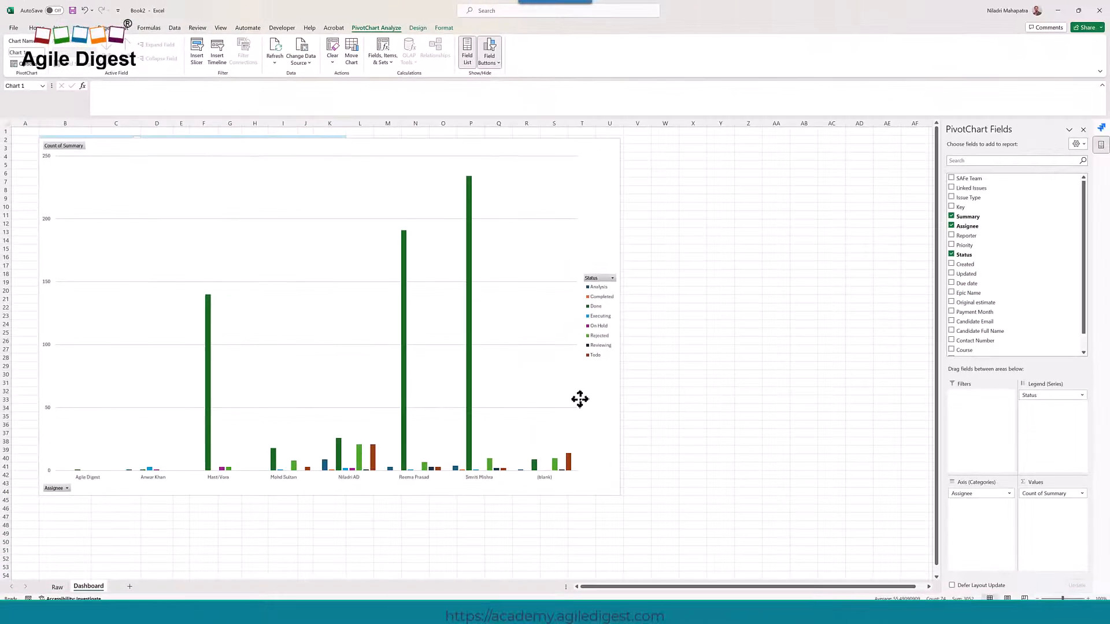
drag(580, 399, 578, 395)
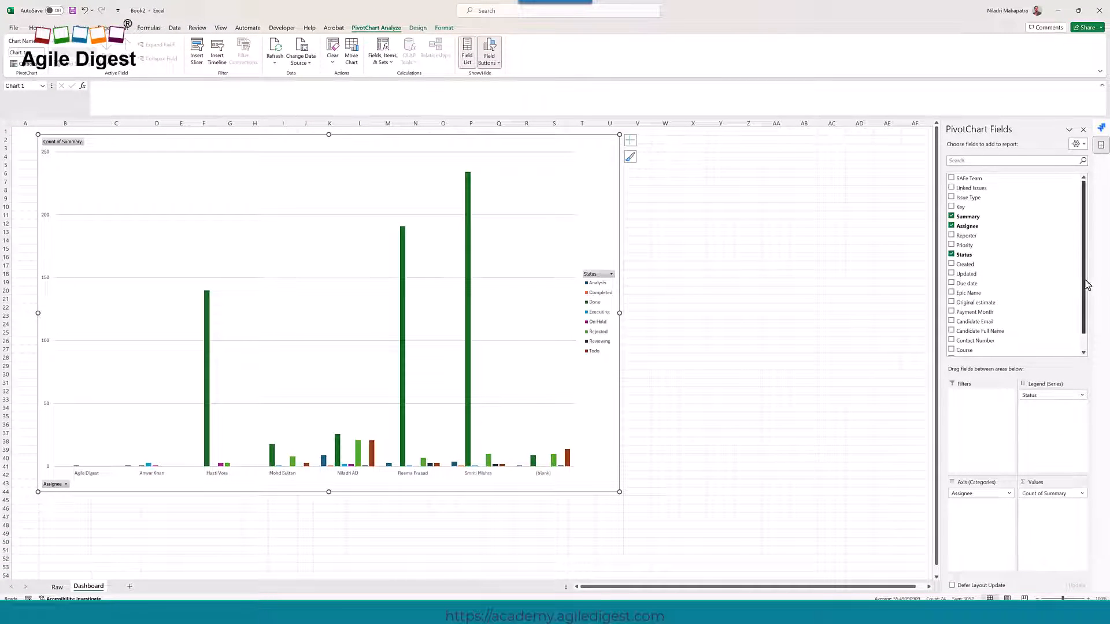
Review the Jira Cloud import settings and JQL query of the Raw sheet, and return to the Dashboard sheet
click(1101, 128)
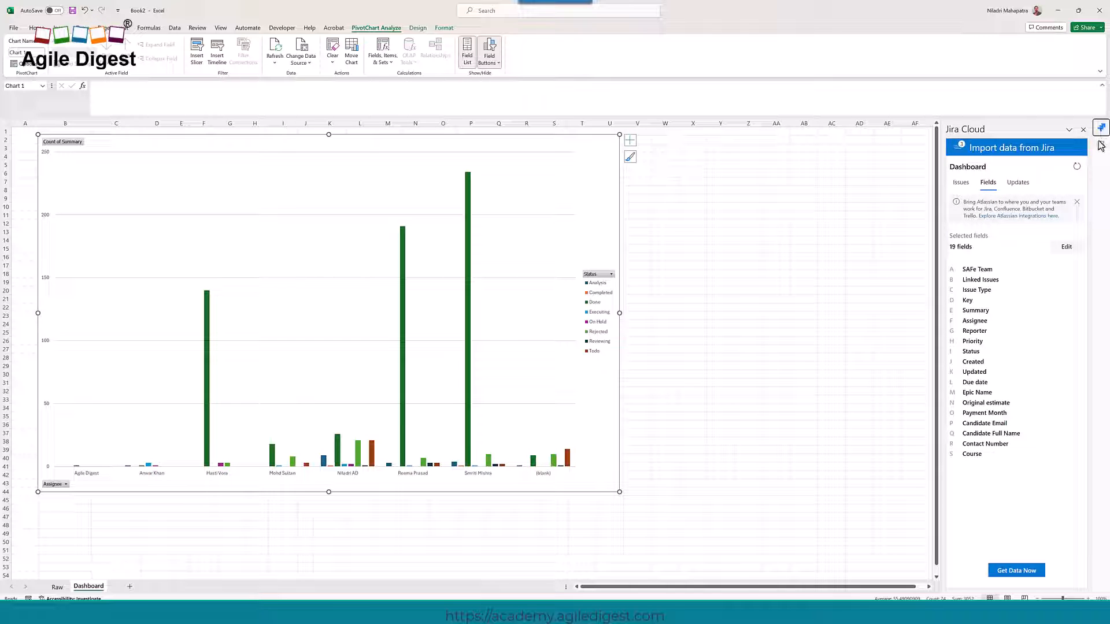
click(961, 183)
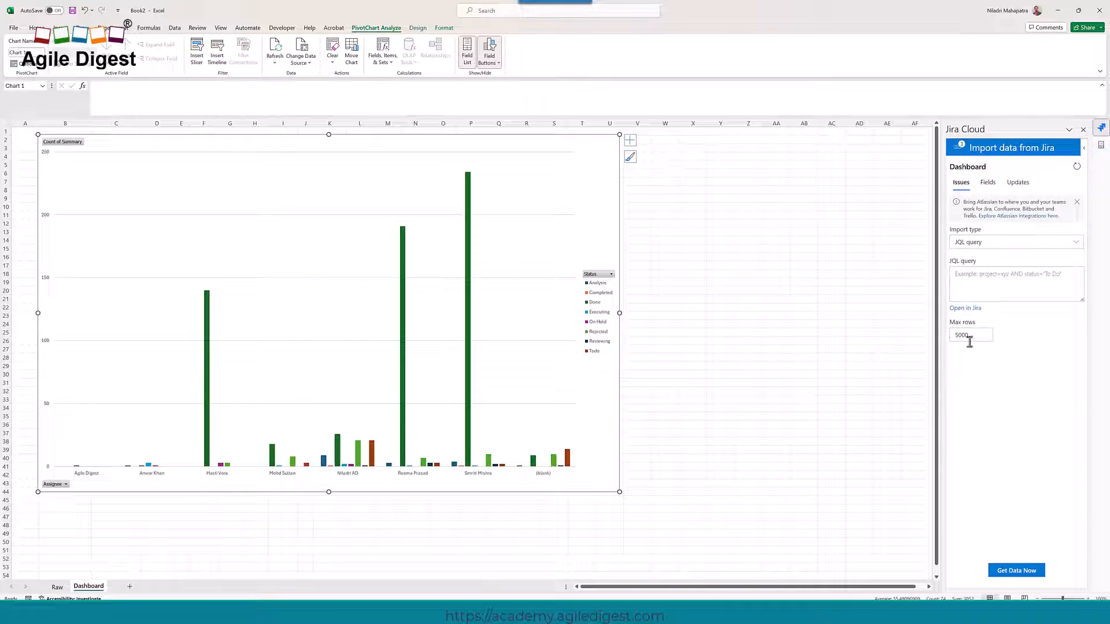
click(56, 587)
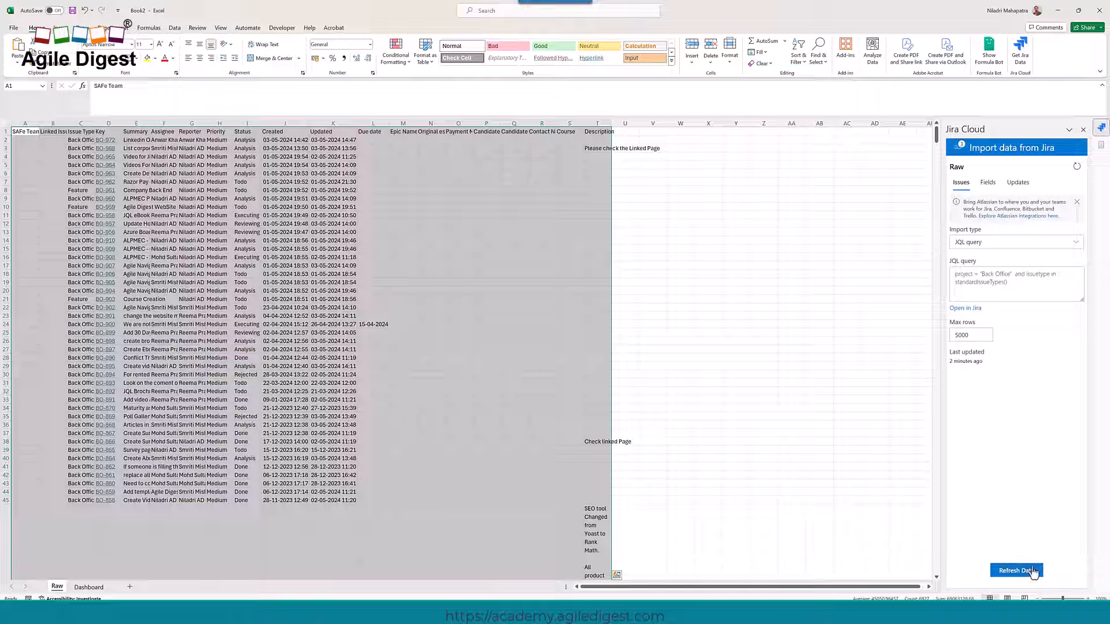
click(817, 402)
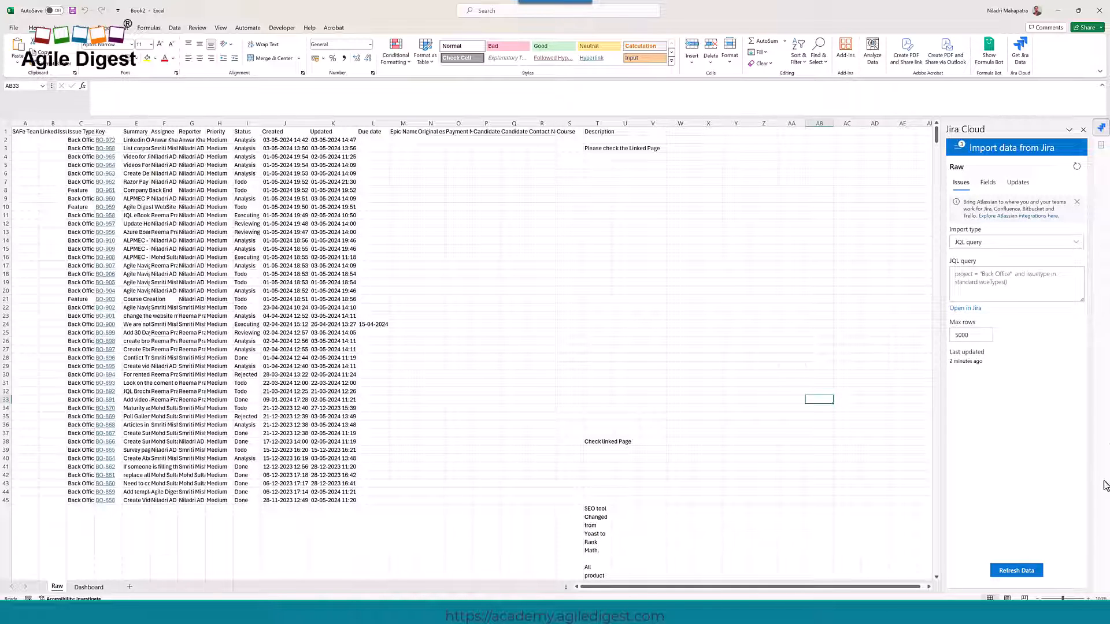
drag(1028, 290, 954, 271)
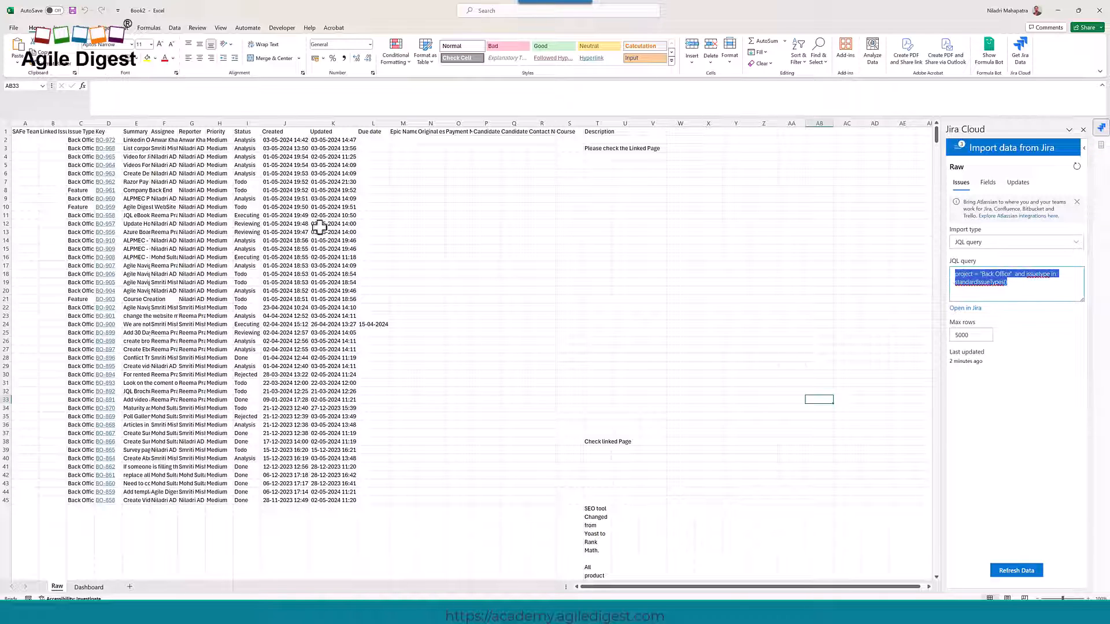
click(89, 586)
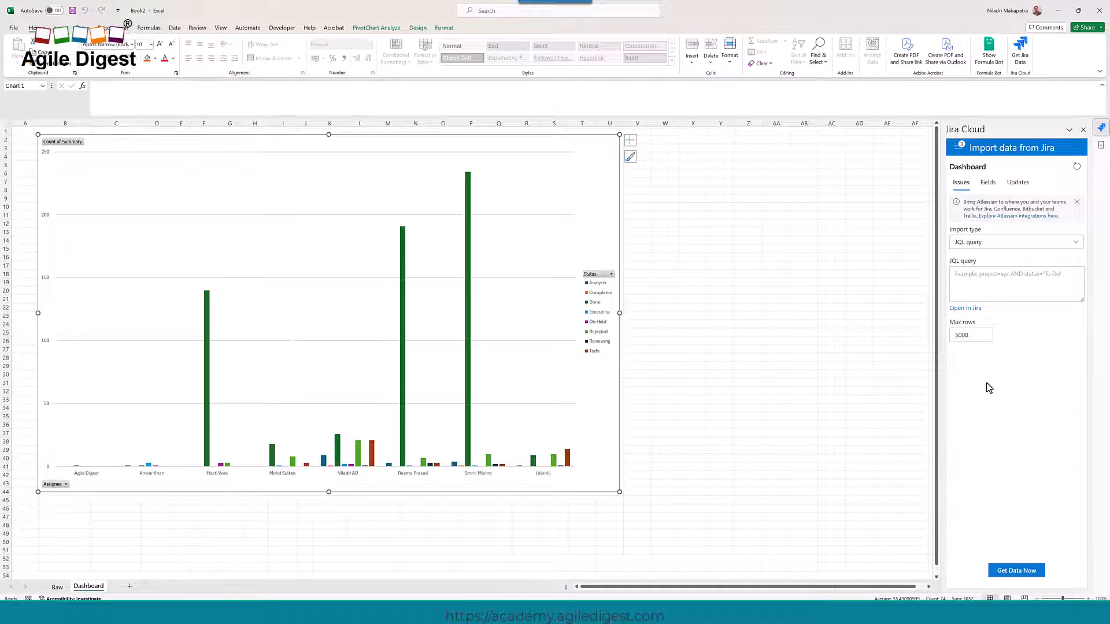
Open the workbook Excel-Jira CRM.xlsx and examine the Raw sheet's imported data and JQL query
click(13, 29)
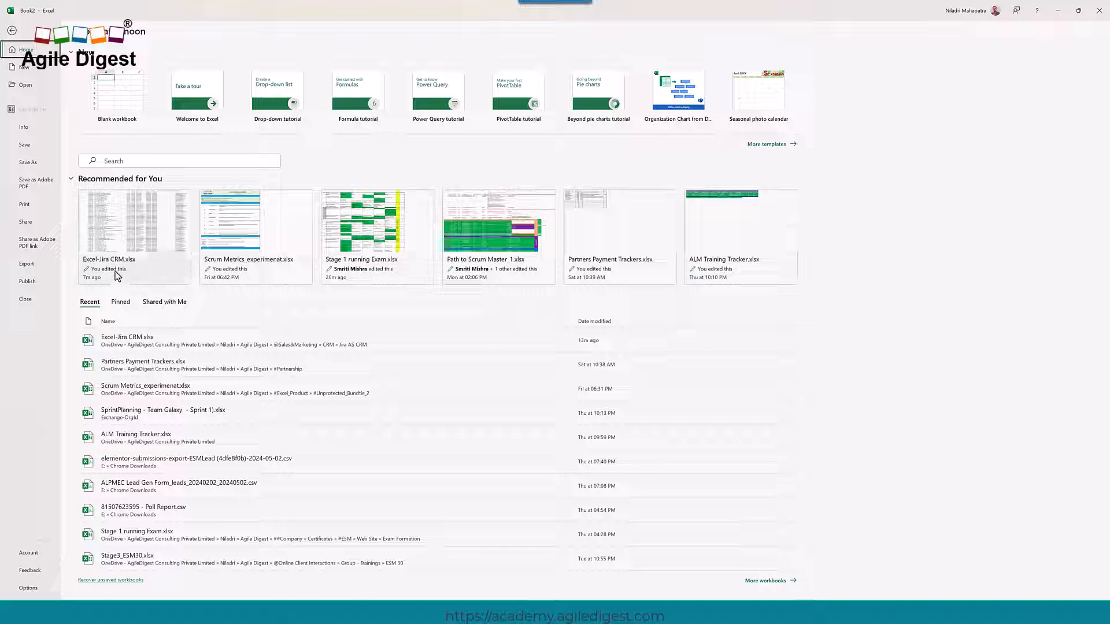
click(173, 348)
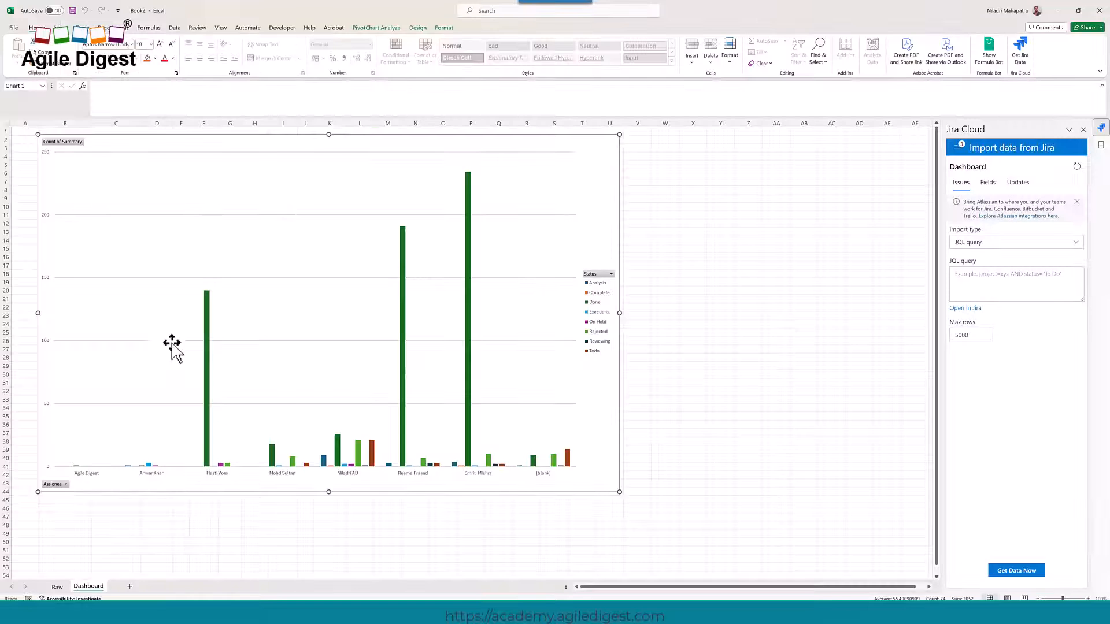
click(57, 587)
scroll(289, 394, down, 20)
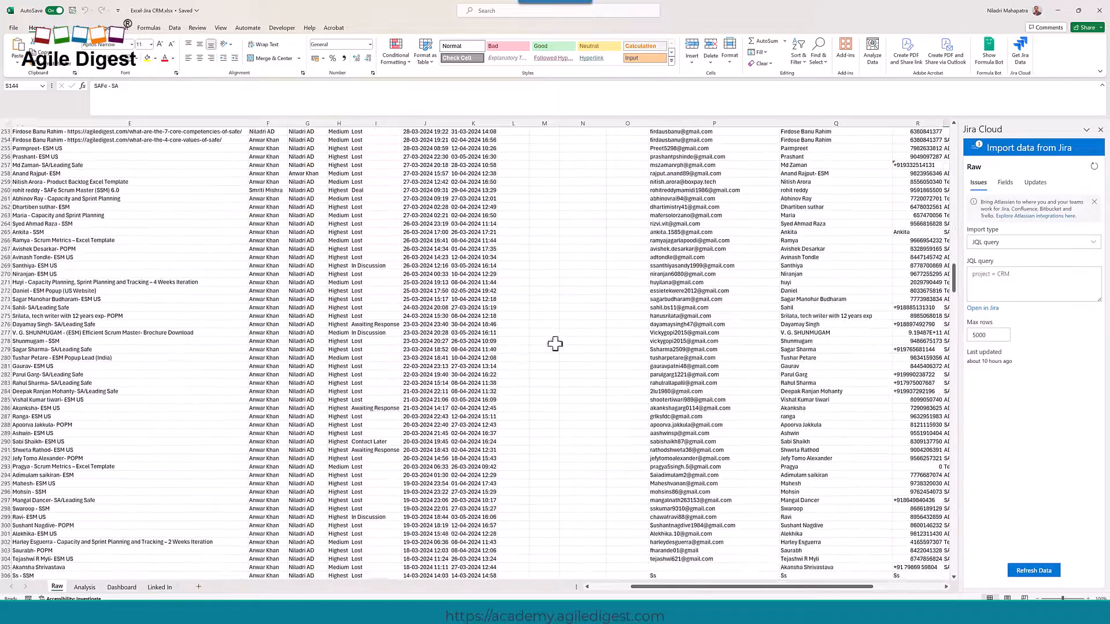
drag(1029, 282, 970, 278)
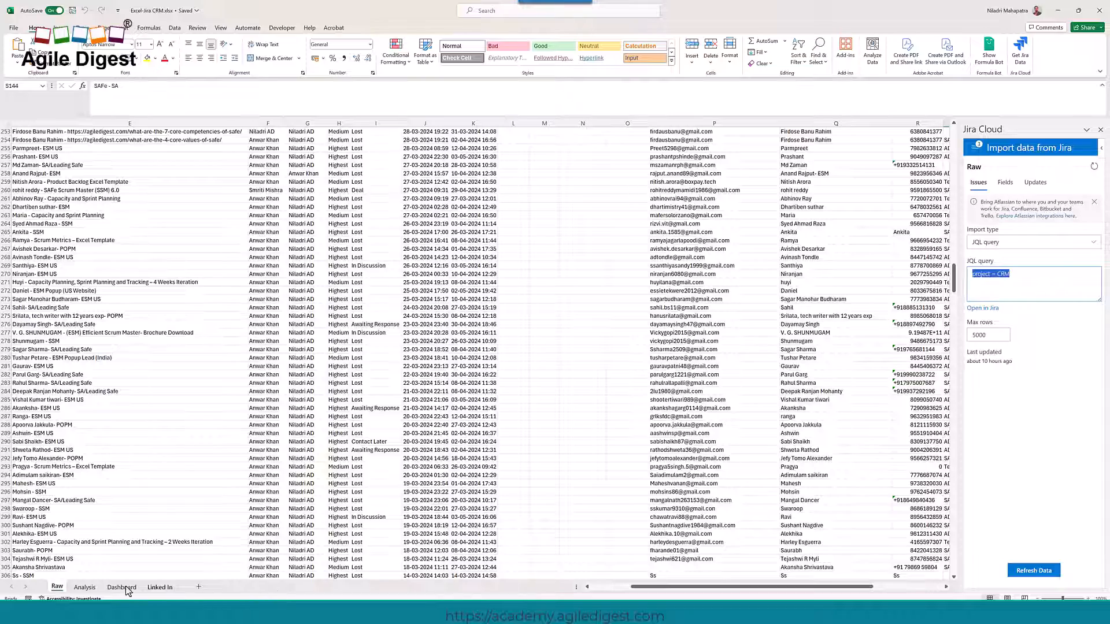
Examine the Analysis sheet's formula in cell A1 and its column headings across to In Query Date
click(85, 588)
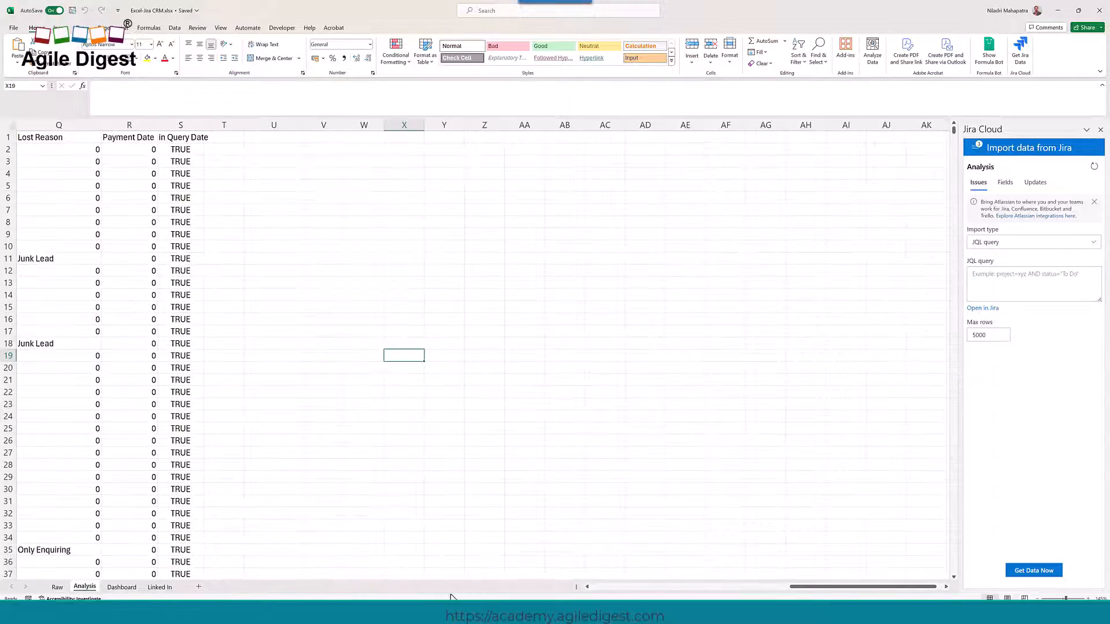
click(695, 587)
drag(695, 587, 595, 588)
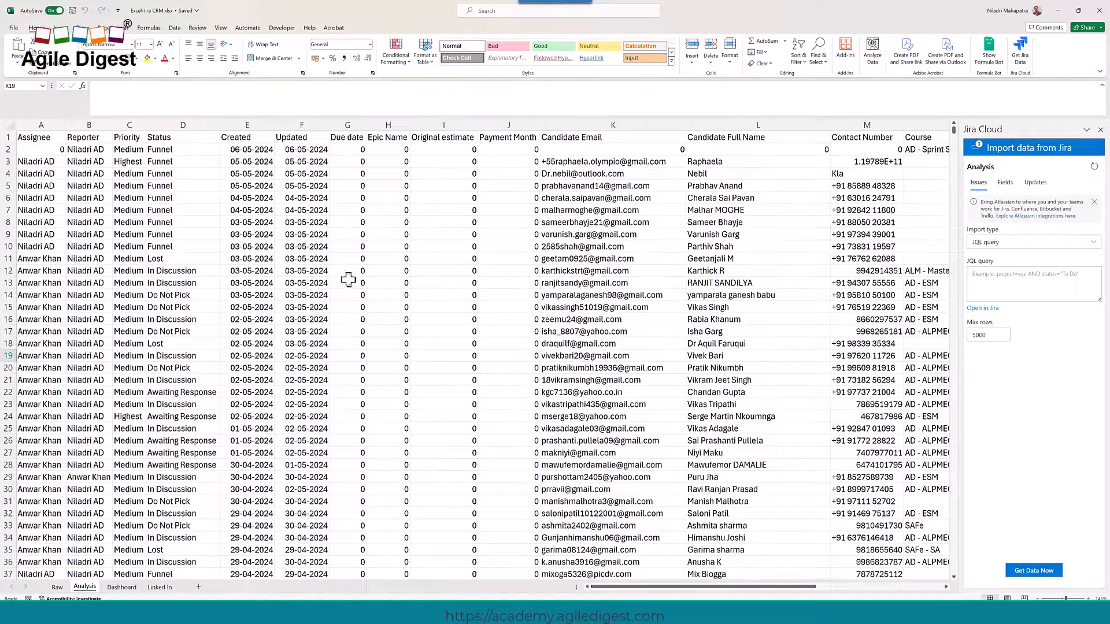
click(37, 139)
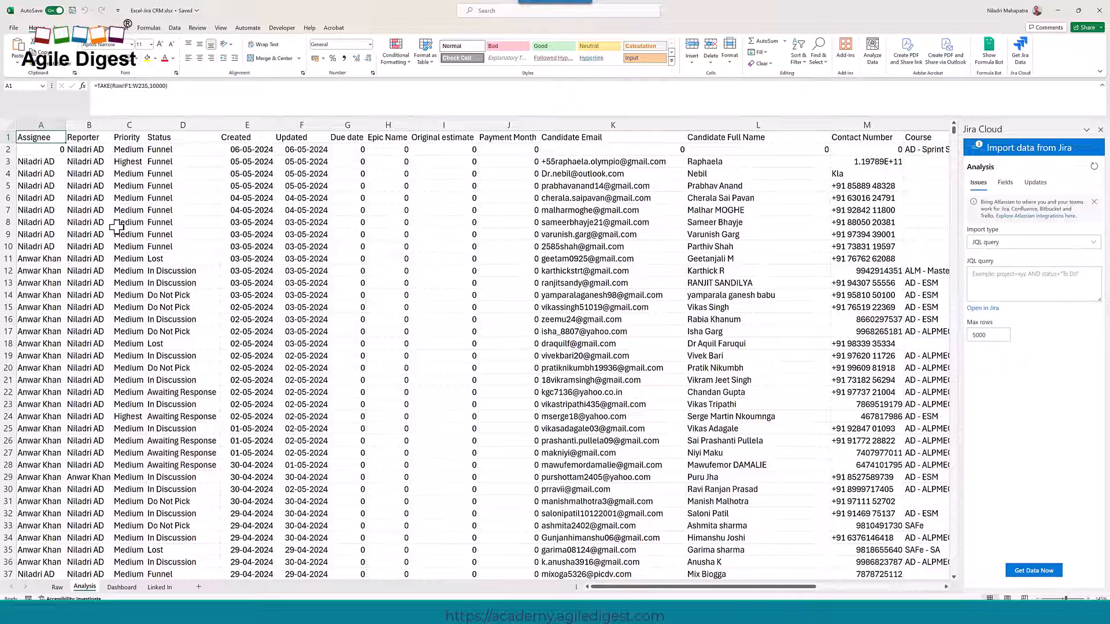
key(Right)
key(Right)
key(Right)
key(Right)
key(Right)
key(Right)
key(Right)
key(Right)
key(Right)
key(Right)
key(Right)
key(Right)
key(Right)
key(Right)
key(Right)
key(Right)
key(Right)
key(Right)
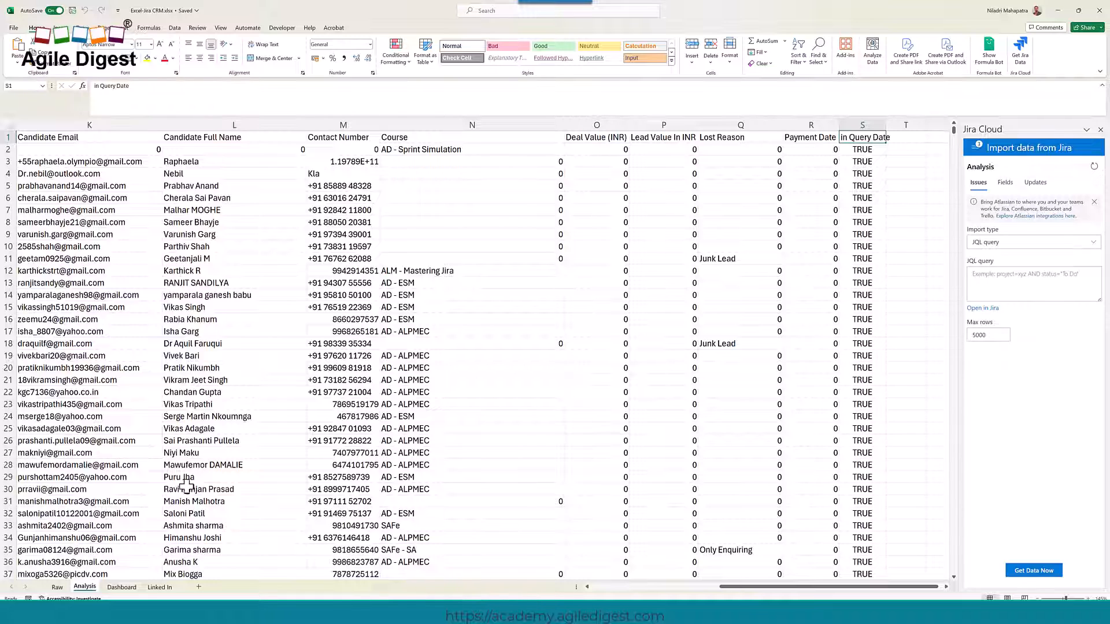
Inspect the Dashboard sheet's day-range cell C2 and the formula behind the Yet to Acknowledge count
click(121, 588)
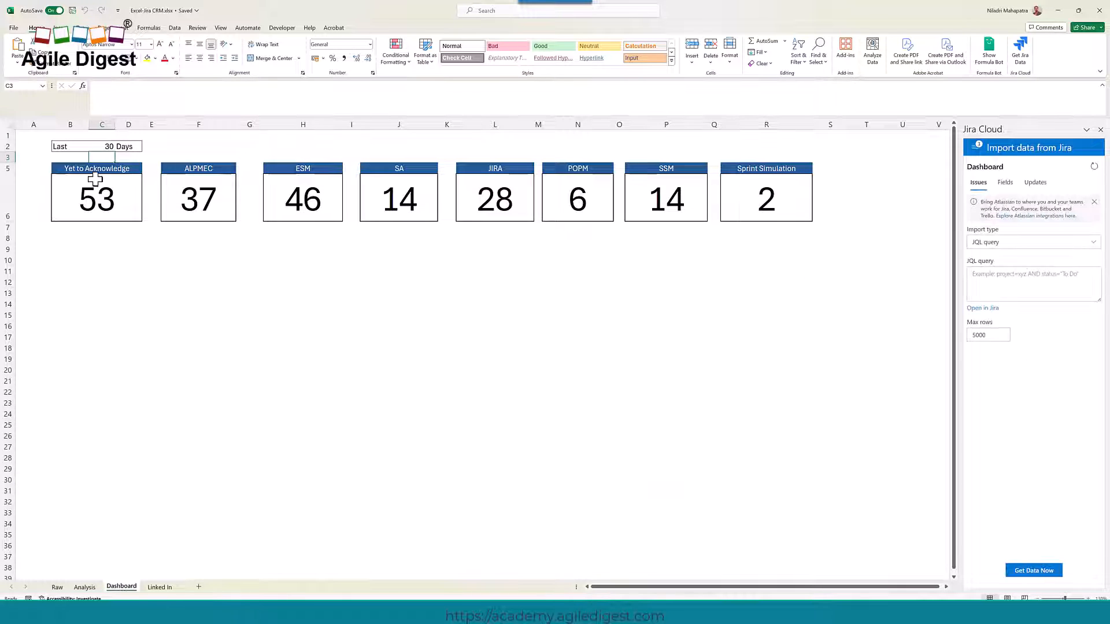
click(103, 146)
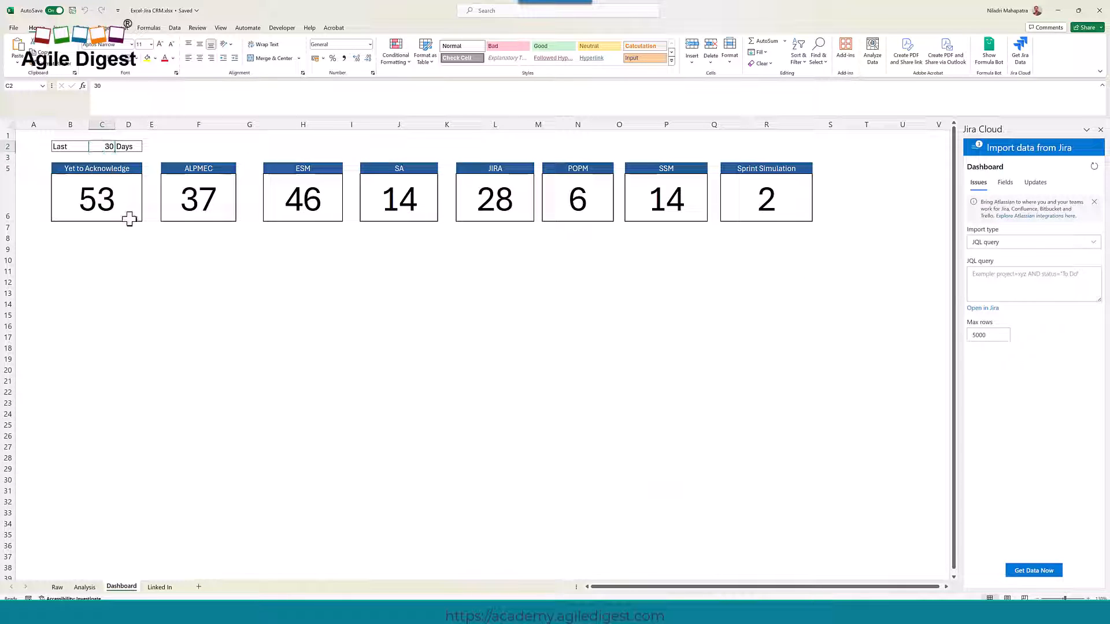
click(89, 209)
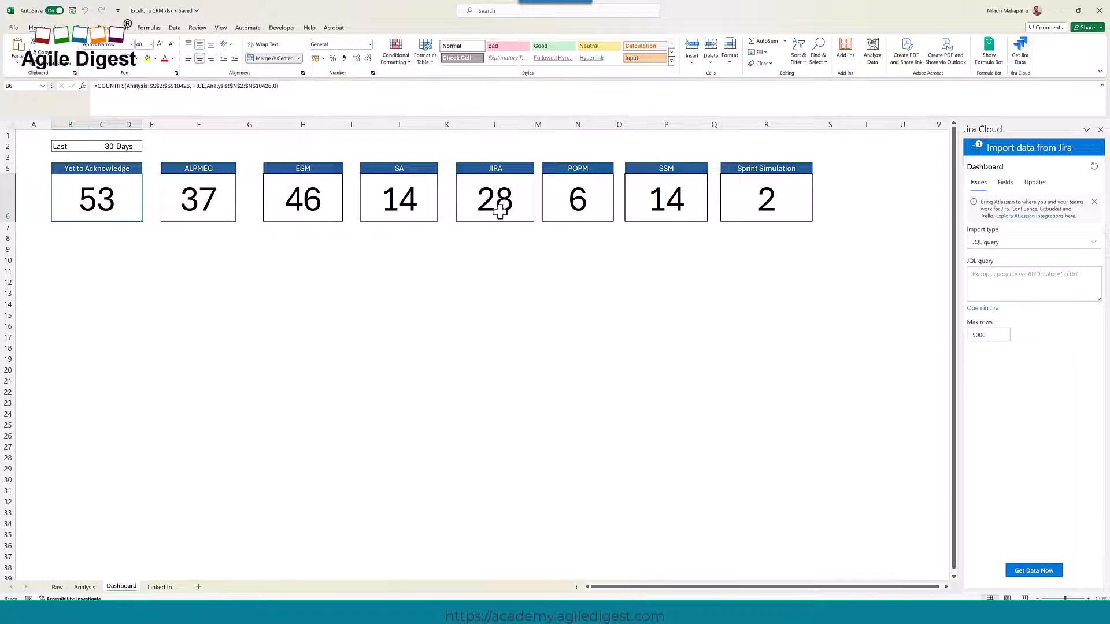
Set the dashboard's Last Days value in cell C2 to 1
click(104, 146)
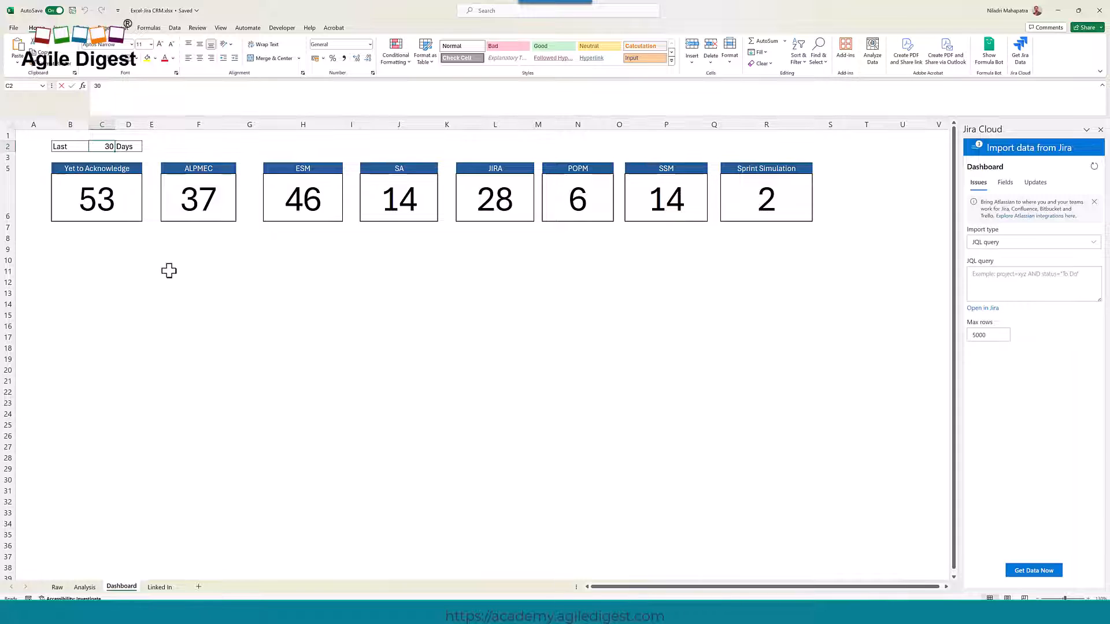
text(1)
key(Return)
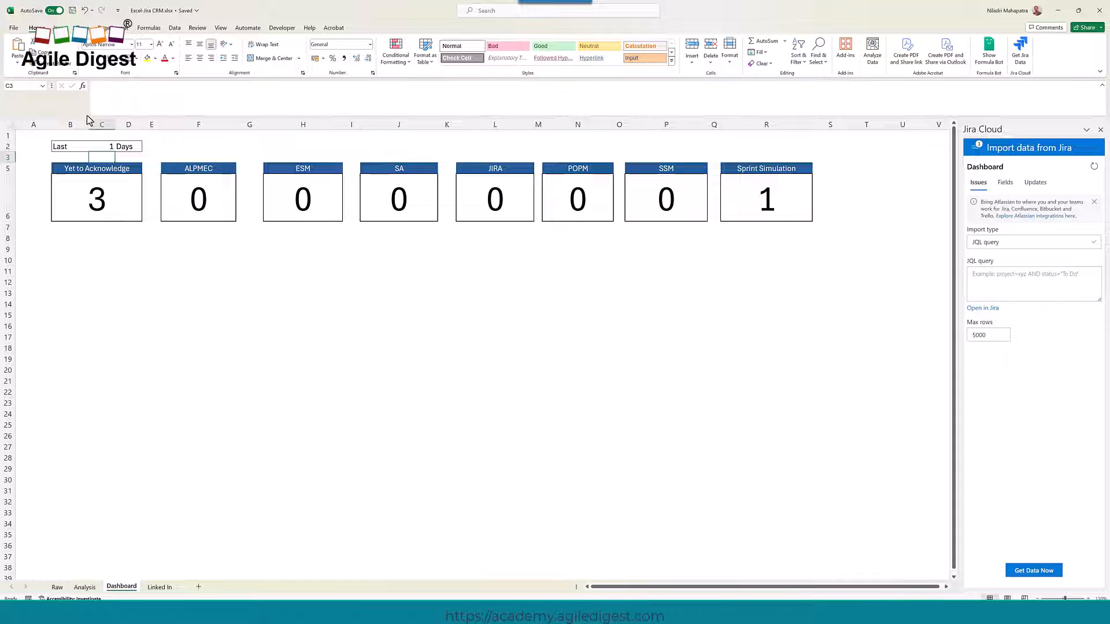
Check the In Query Date column's formula and values on the Analysis sheet against the dashboard's day range, and return to the Dashboard
click(102, 146)
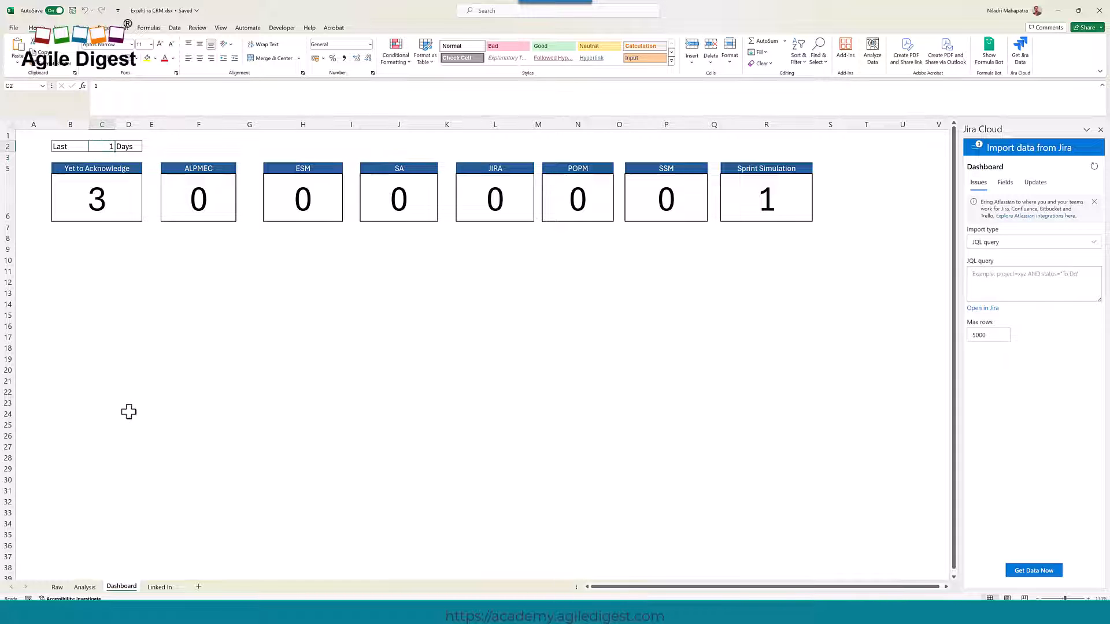
click(85, 587)
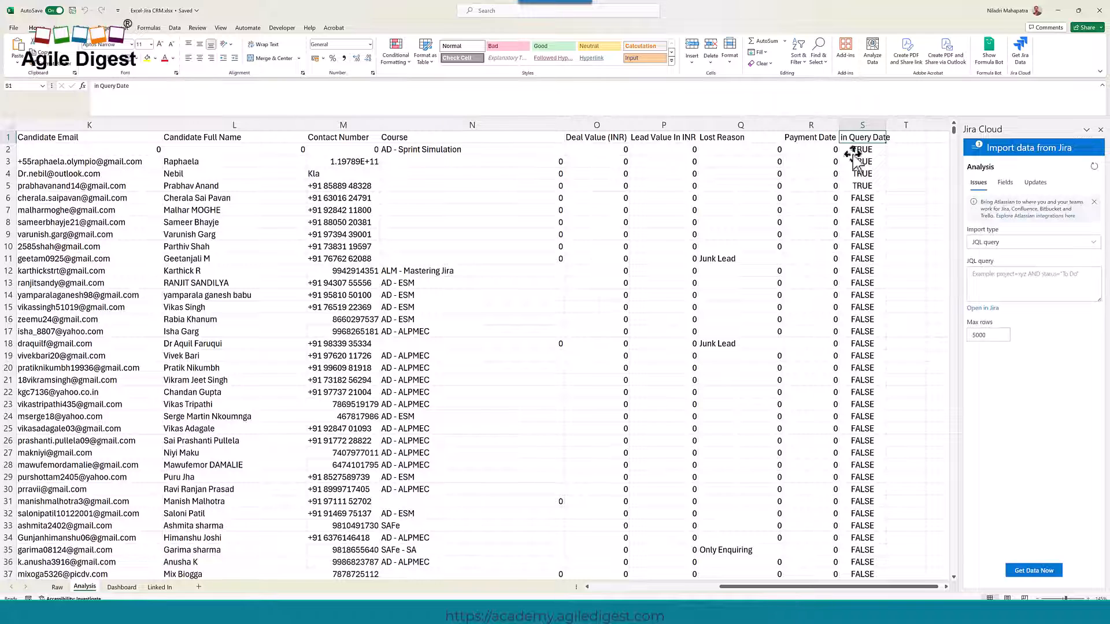
drag(862, 149, 856, 267)
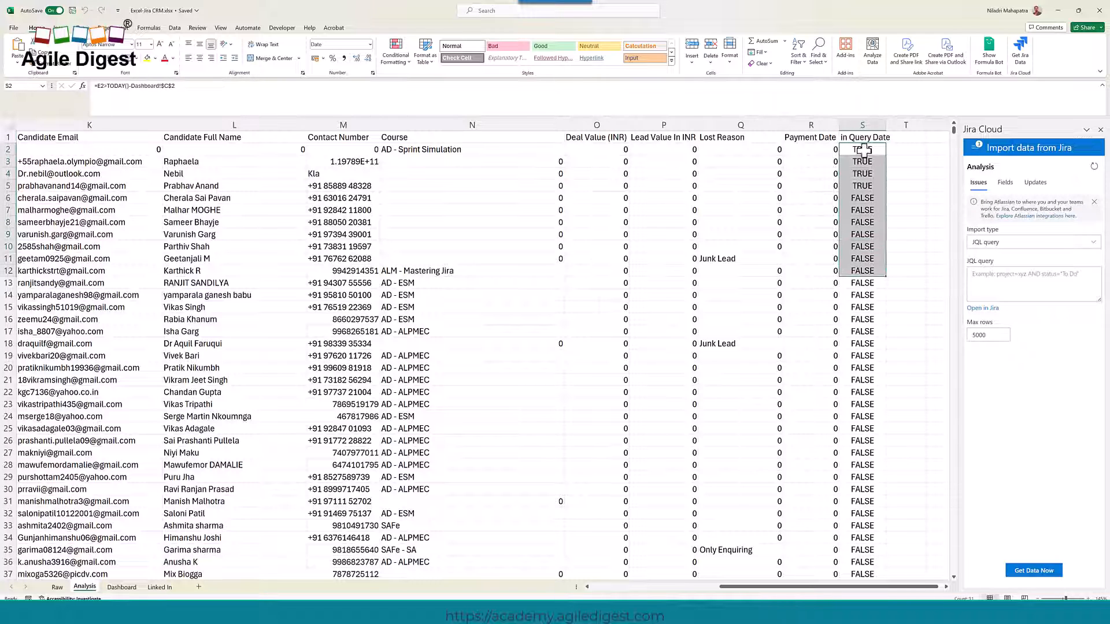
click(128, 588)
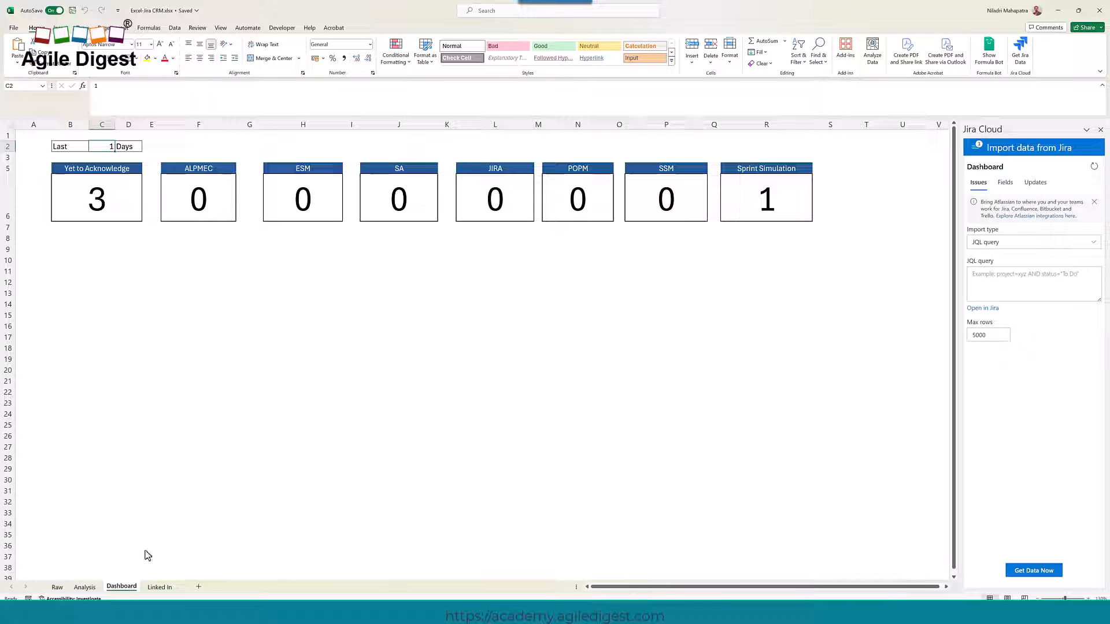
Check the Jira import settings on the Raw sheet and return to the Dashboard sheet
click(58, 588)
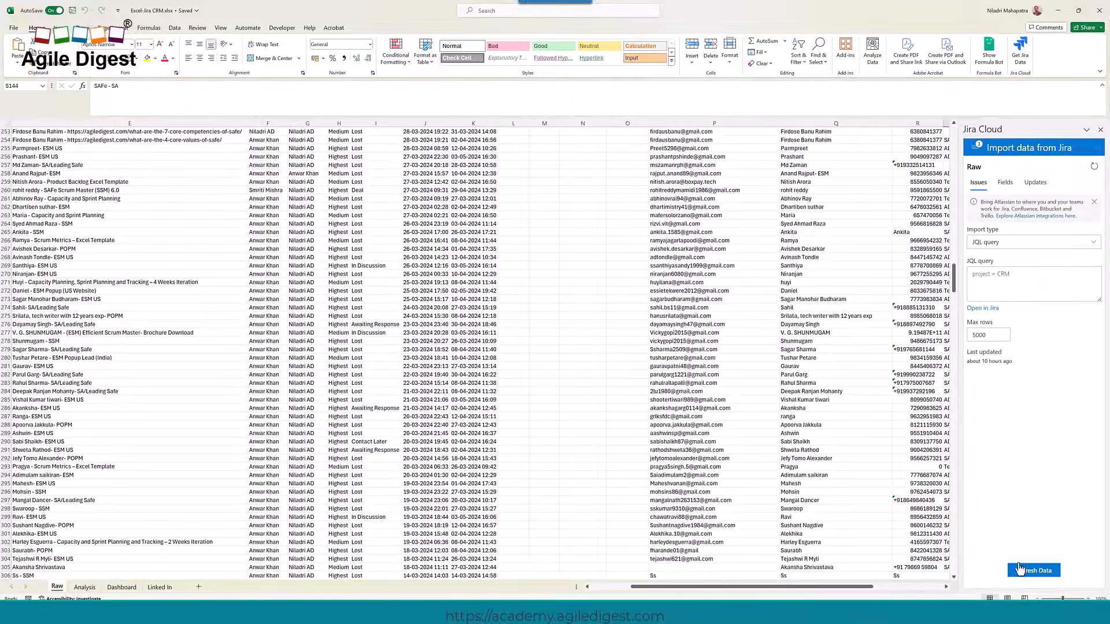
click(122, 588)
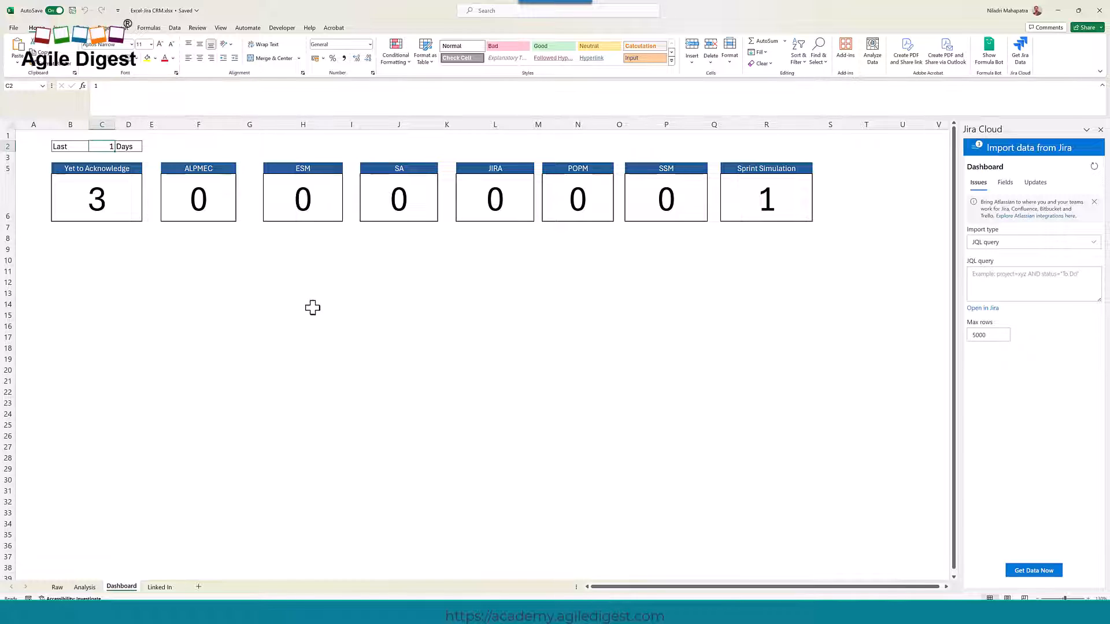
Switch to Jira and start a new issue in the CRM project with issue type LinkedIn Leads
key(alt+Tab)
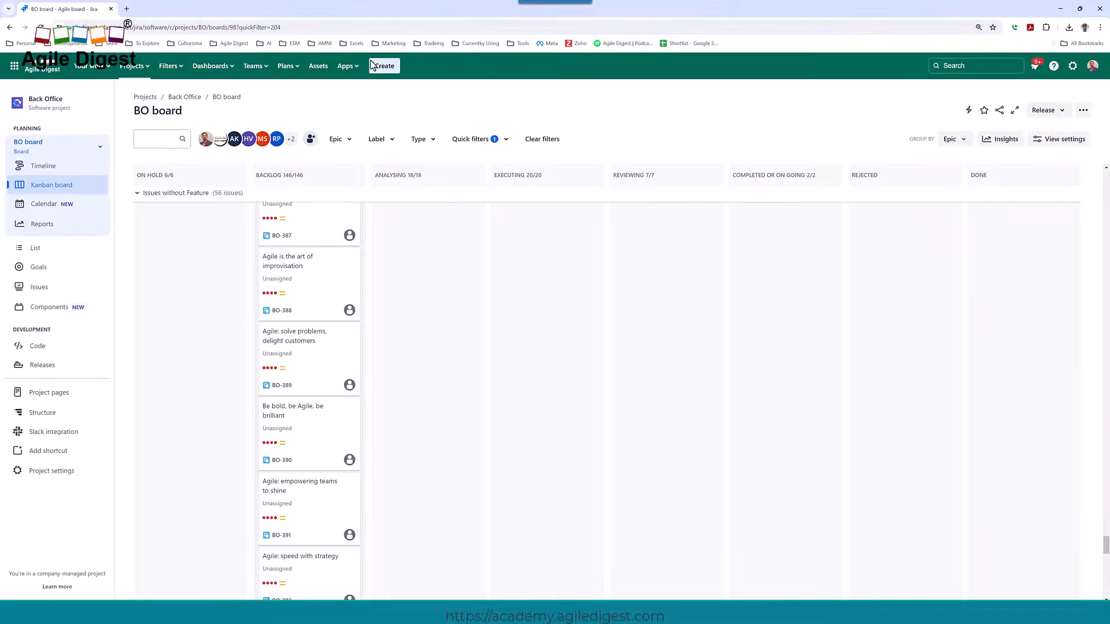
click(387, 70)
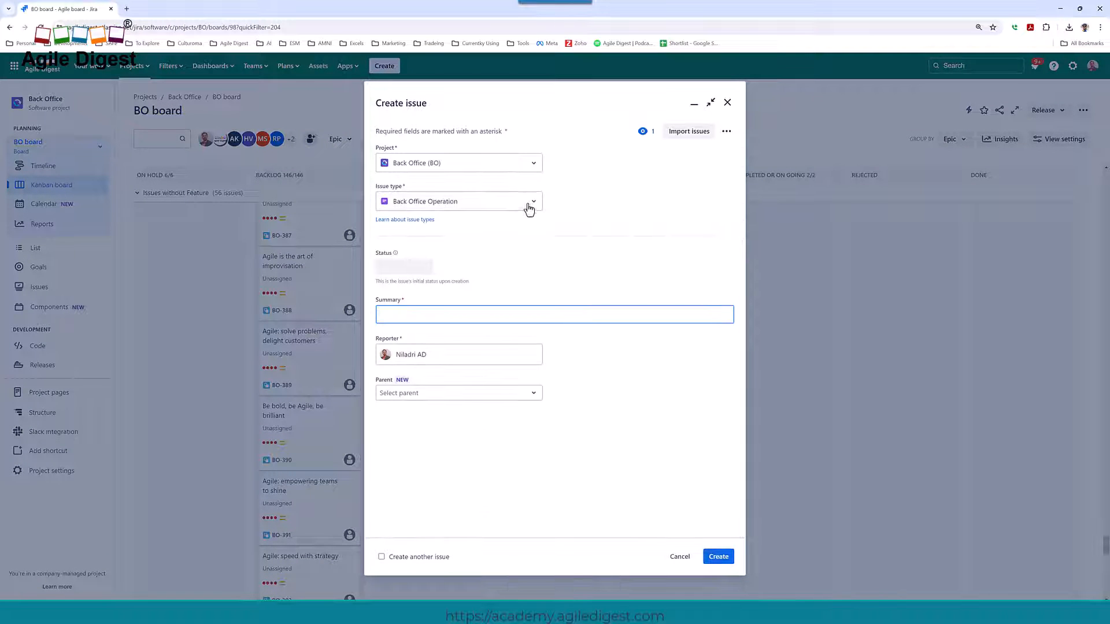
click(533, 203)
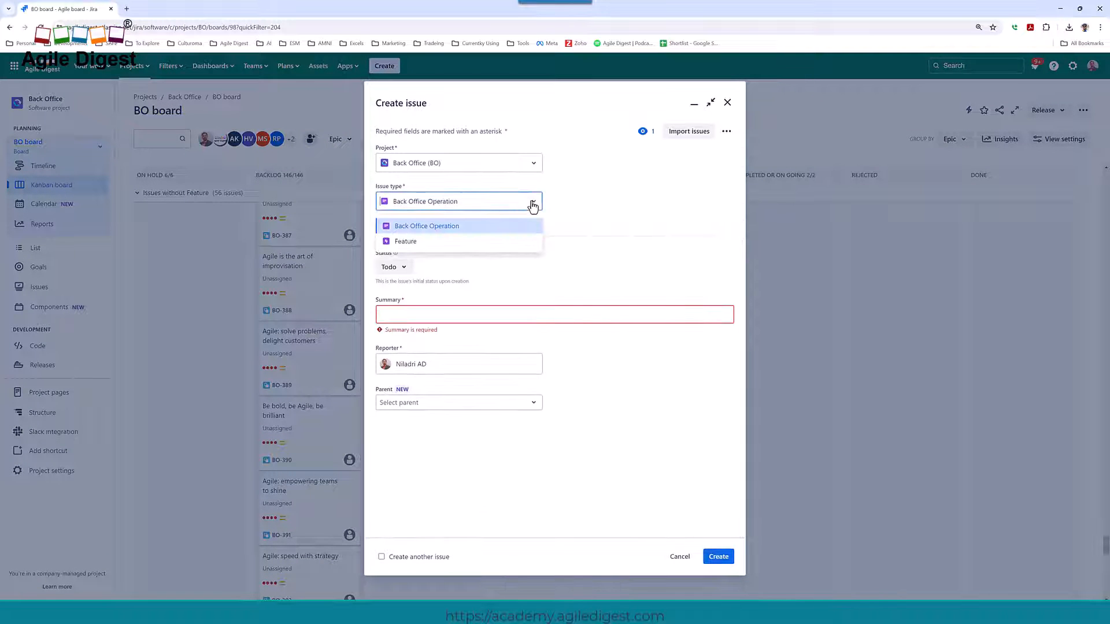
click(428, 228)
click(444, 165)
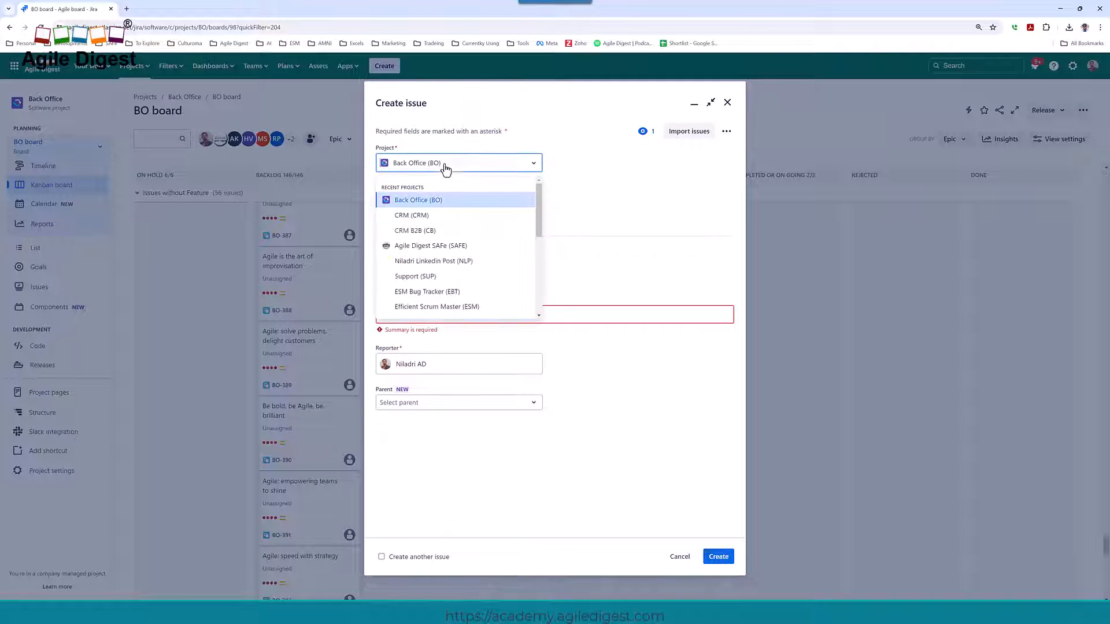
click(422, 215)
click(470, 208)
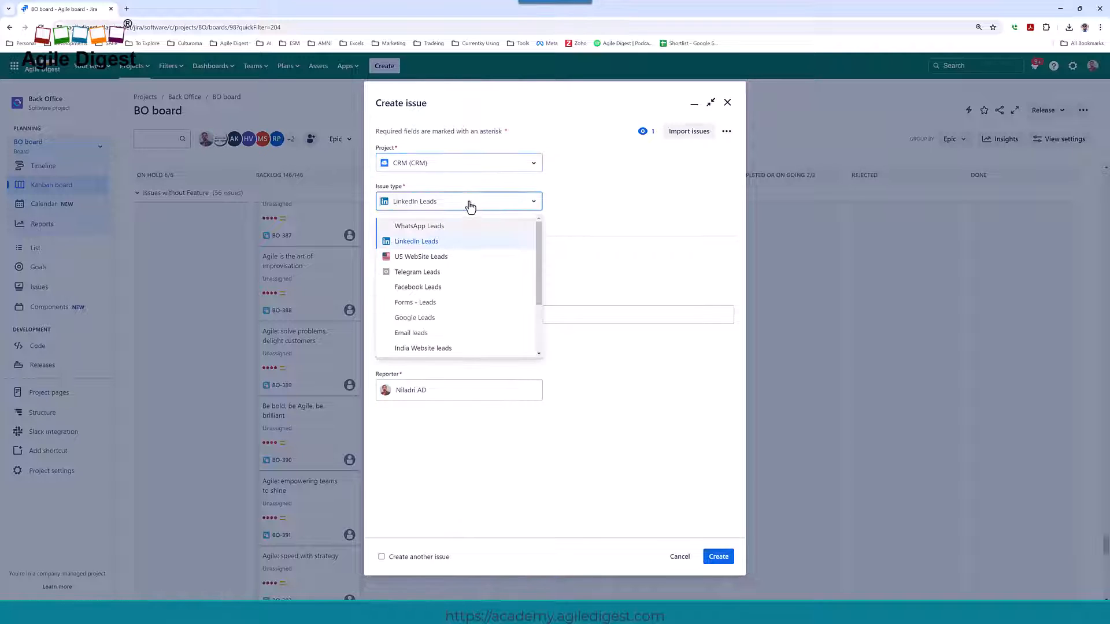
click(429, 247)
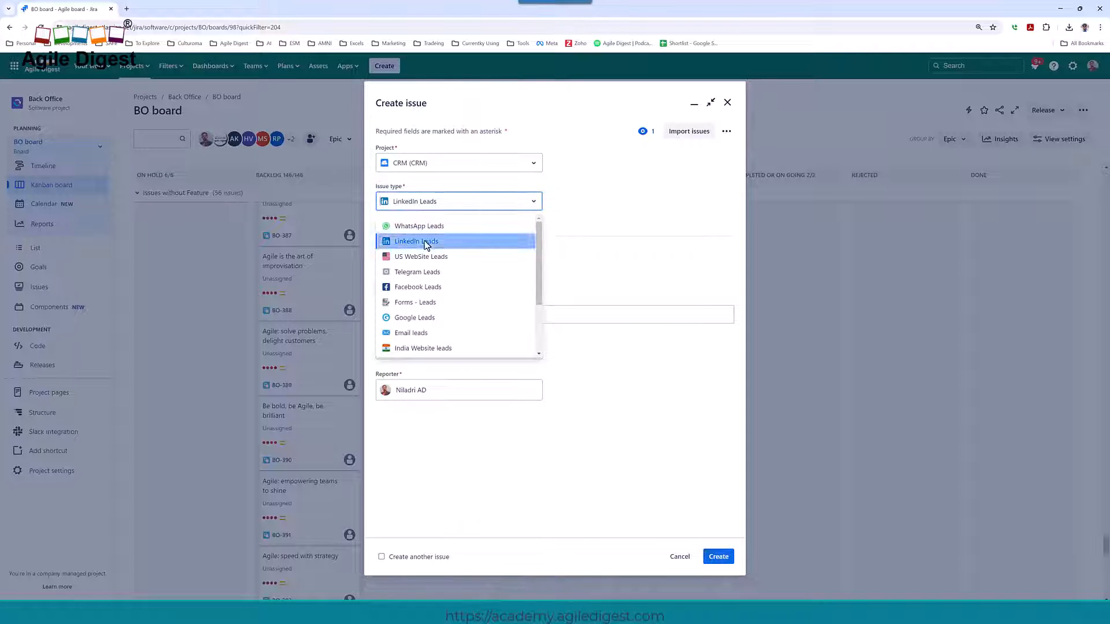
Enter "Dummy SA Leads" as the issue summary and show the Course field on the create form
click(434, 312)
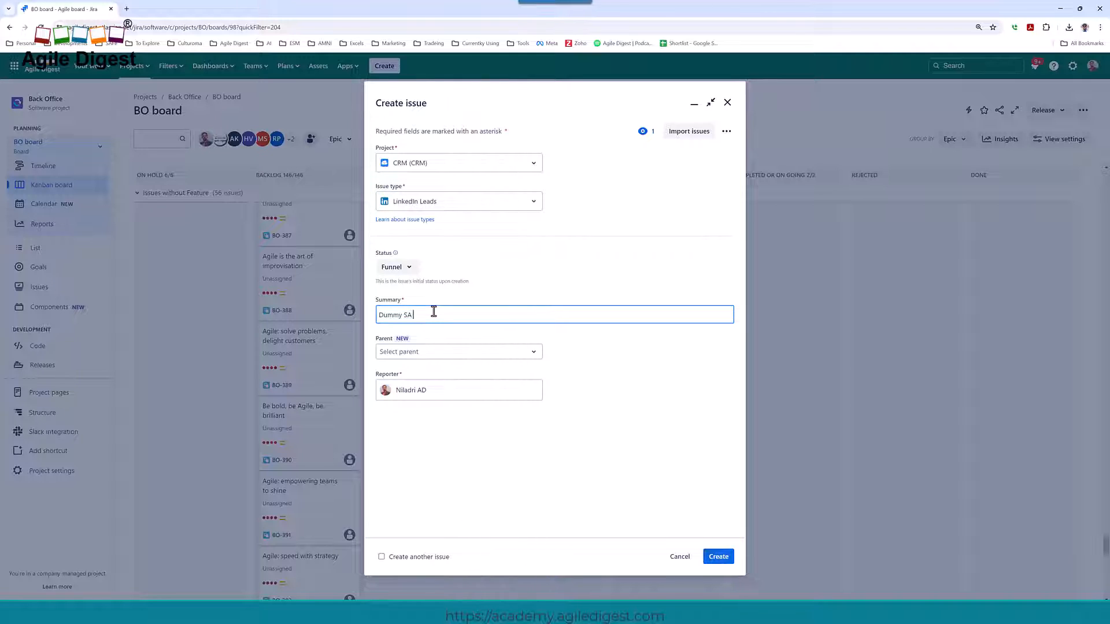
click(727, 133)
click(700, 156)
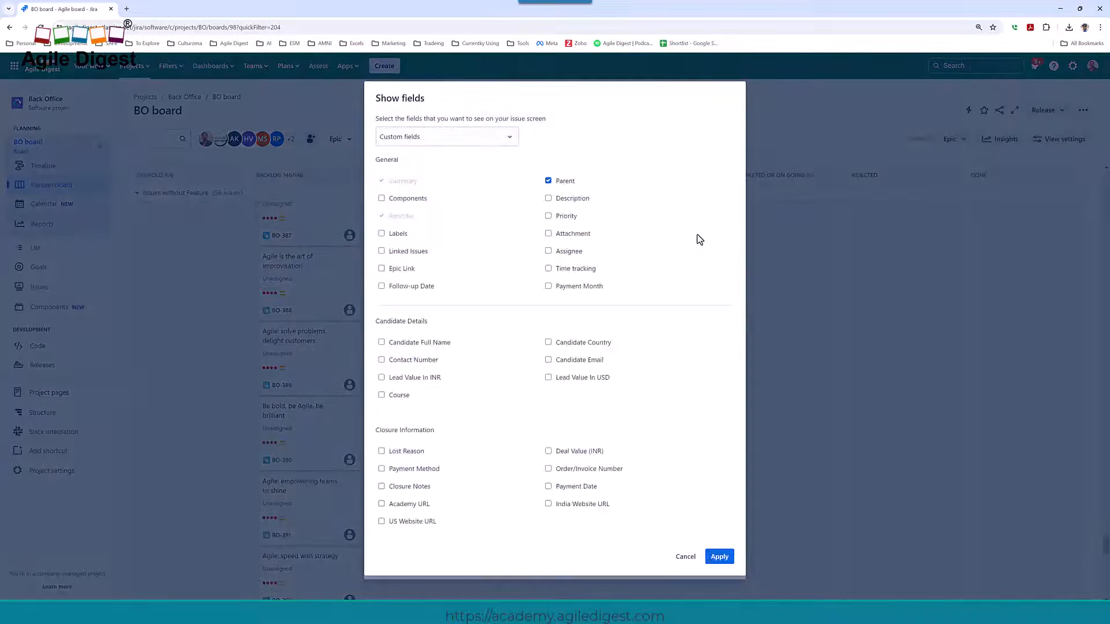
click(381, 394)
click(729, 560)
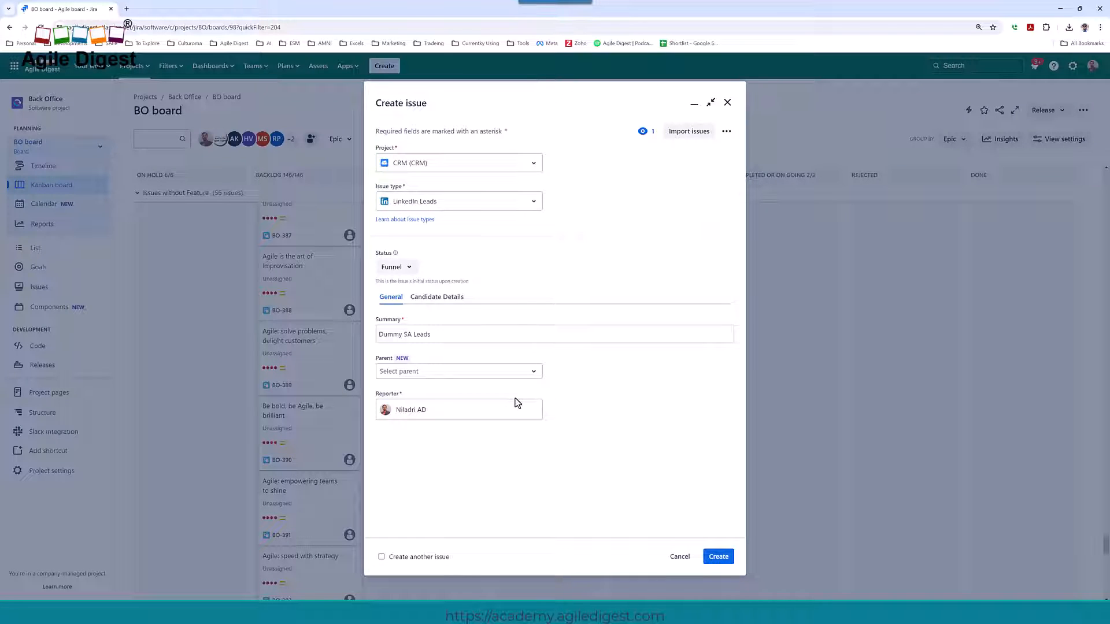
Set the new issue's Course in the candidate details to SAFe with the sub-option SSM
click(493, 375)
click(656, 378)
click(443, 298)
click(453, 334)
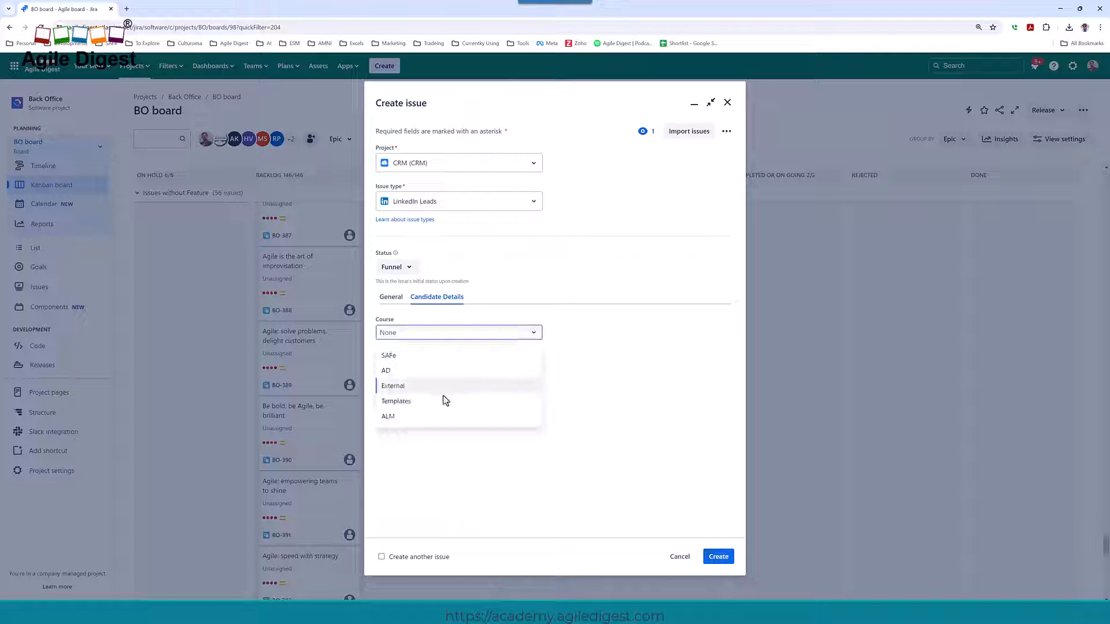
click(419, 360)
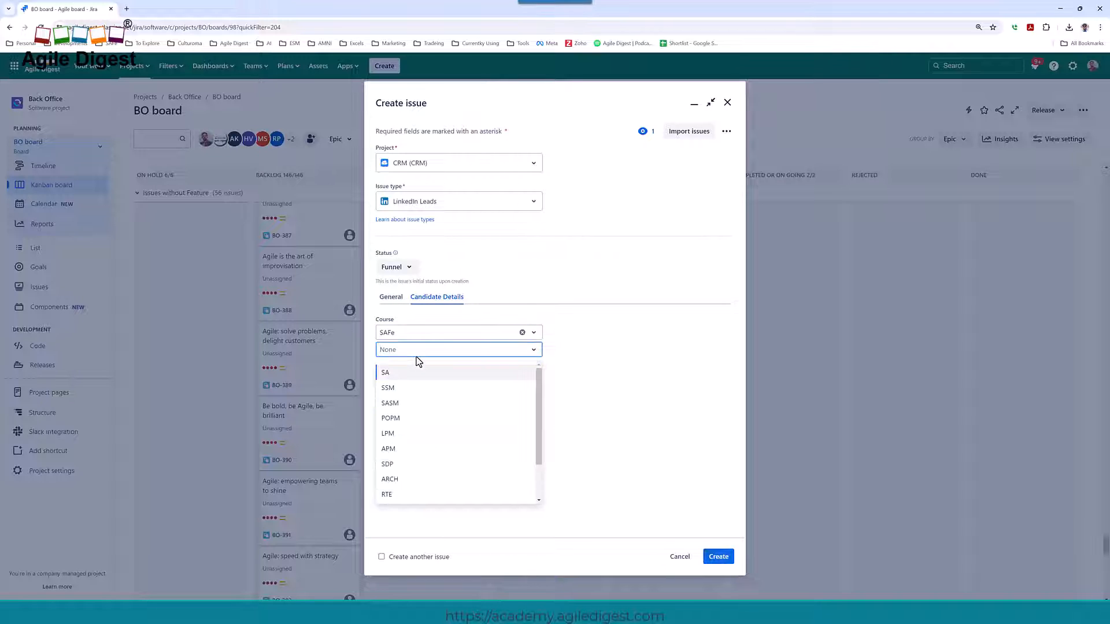
click(413, 392)
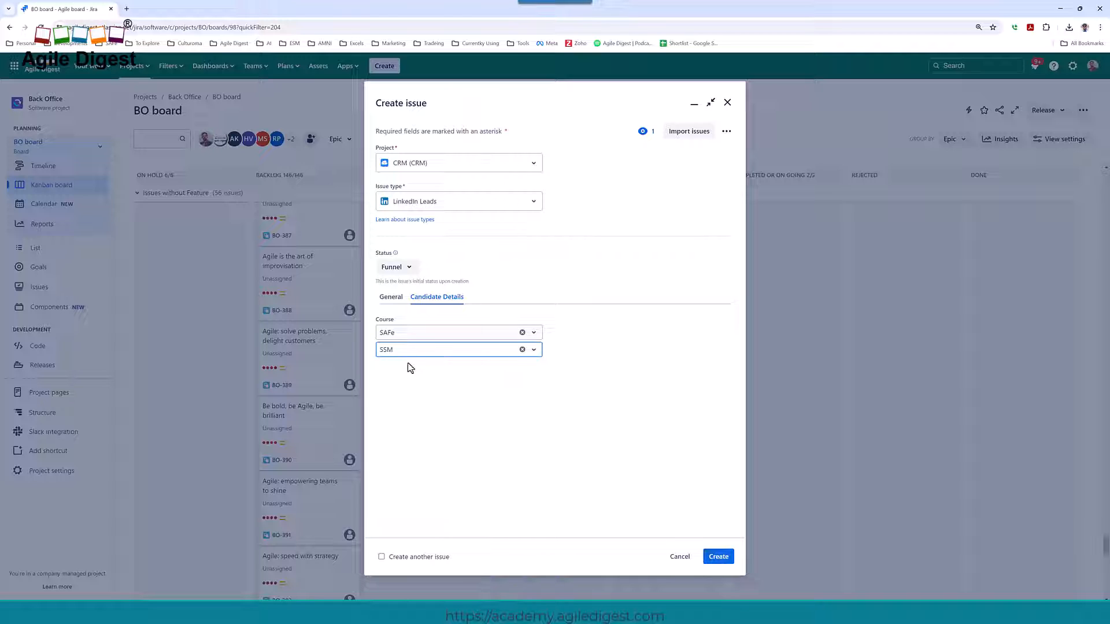
Reword the summary to "Dummy SSM Leads added by" followed by the person's first name, and create the issue
click(391, 298)
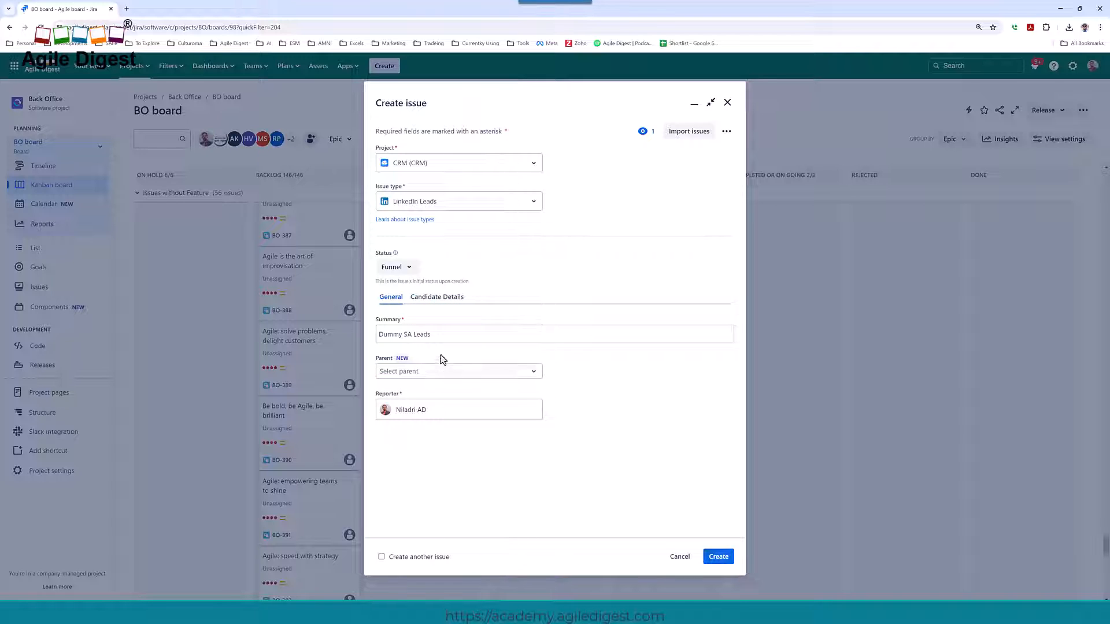
double_click(409, 335)
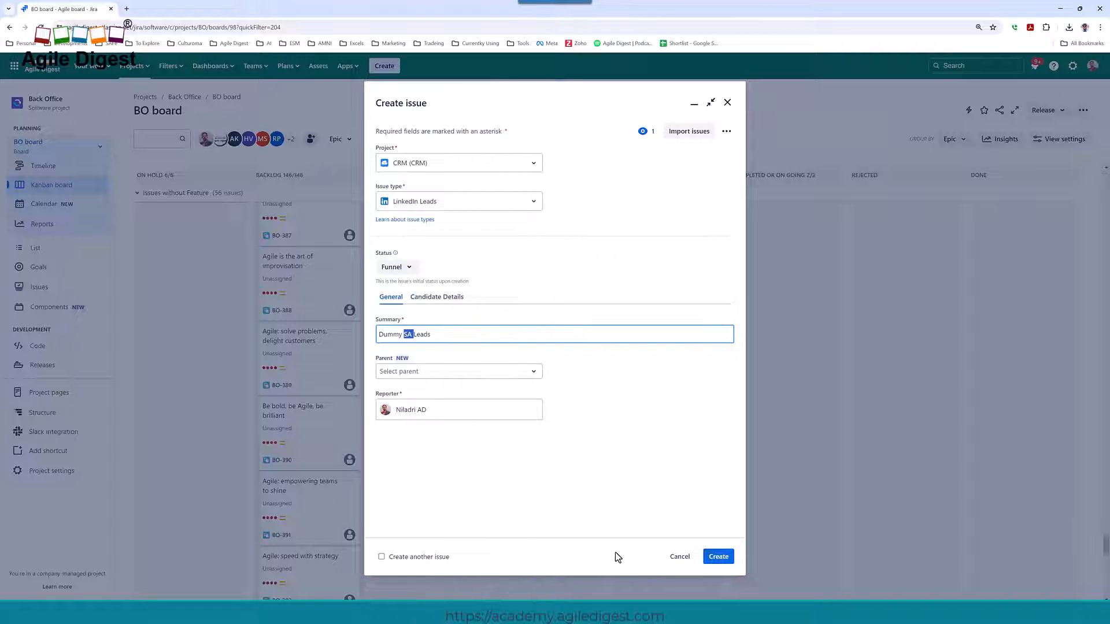
text(SSM Leads added by Niladri)
click(718, 558)
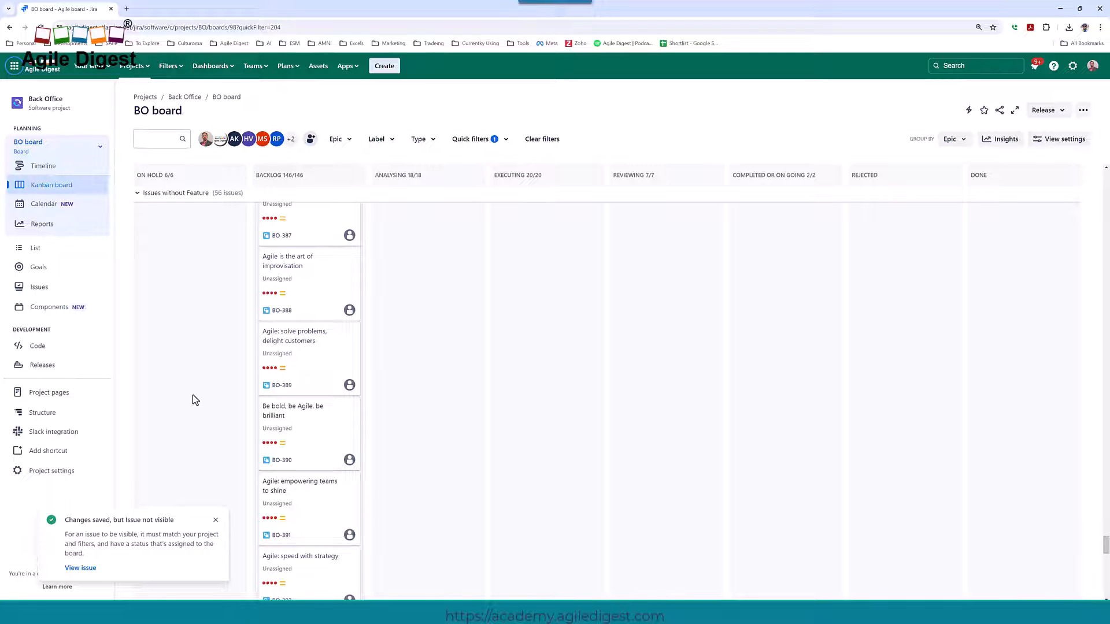
Open the CRM project's backlog and look for the new dummy SSM lead
click(134, 66)
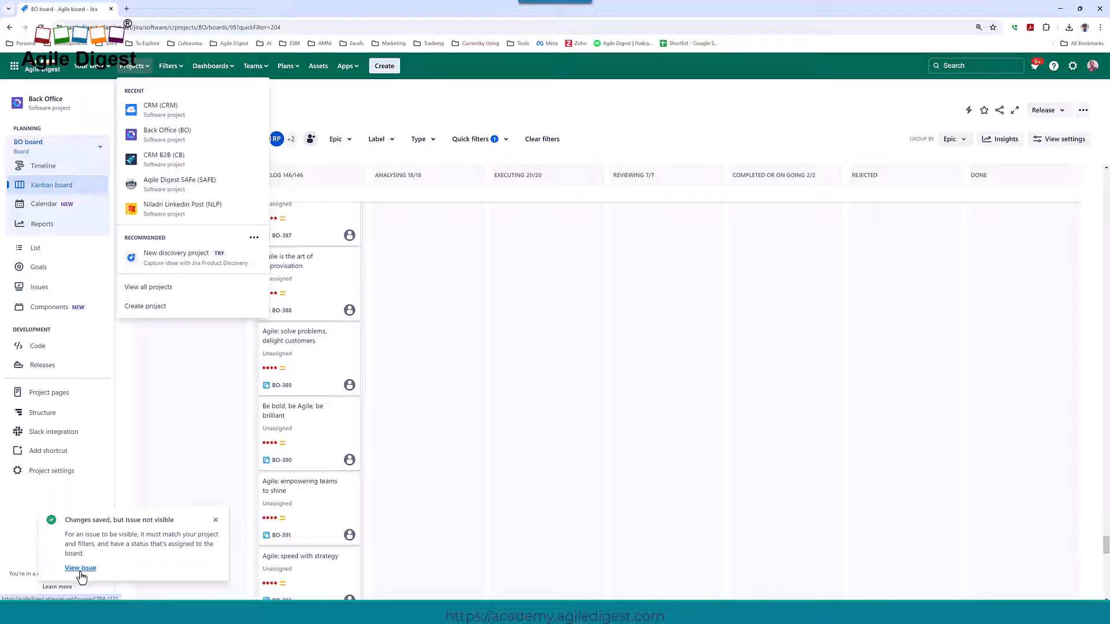
click(156, 109)
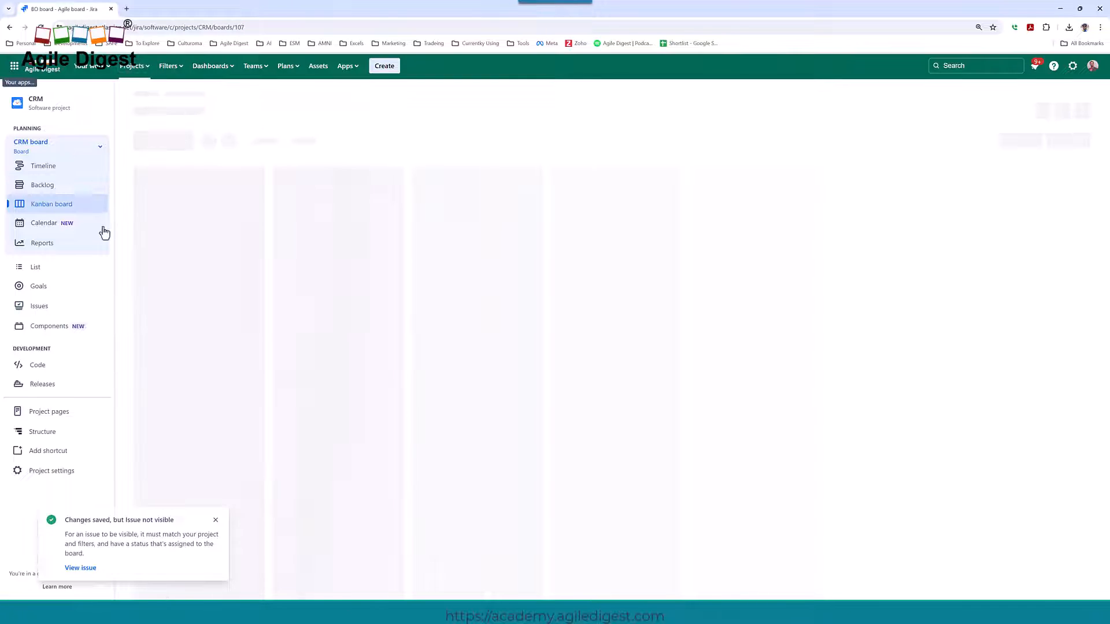
click(43, 185)
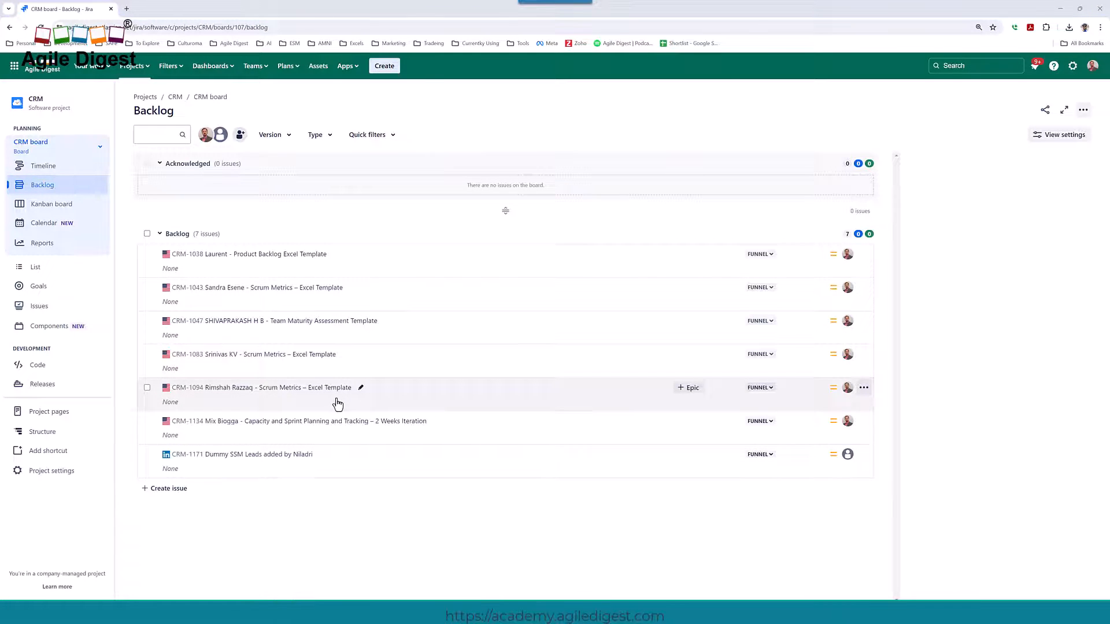
Switch back to Excel, refresh the Jira data on the Raw sheet, and show the Dashboard sheet
key(alt+Tab)
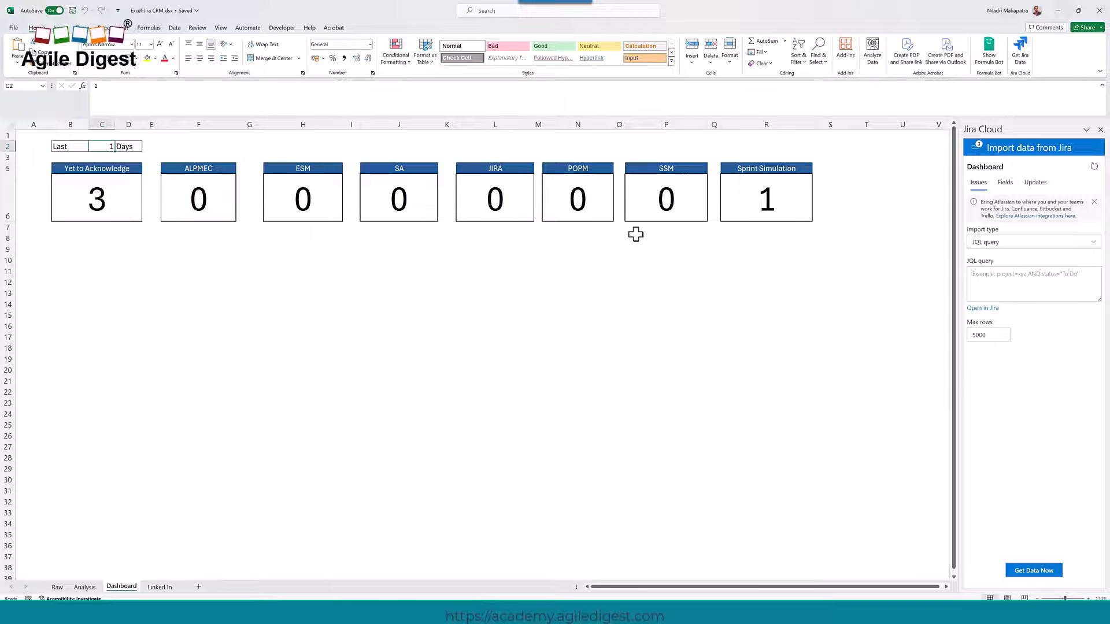
click(57, 587)
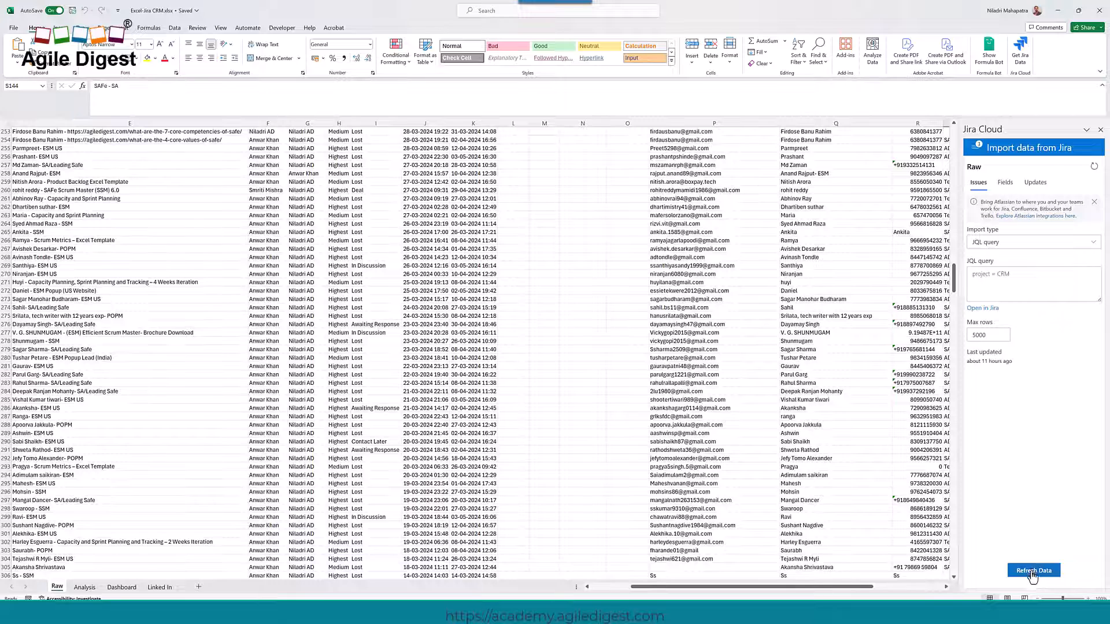
click(1033, 573)
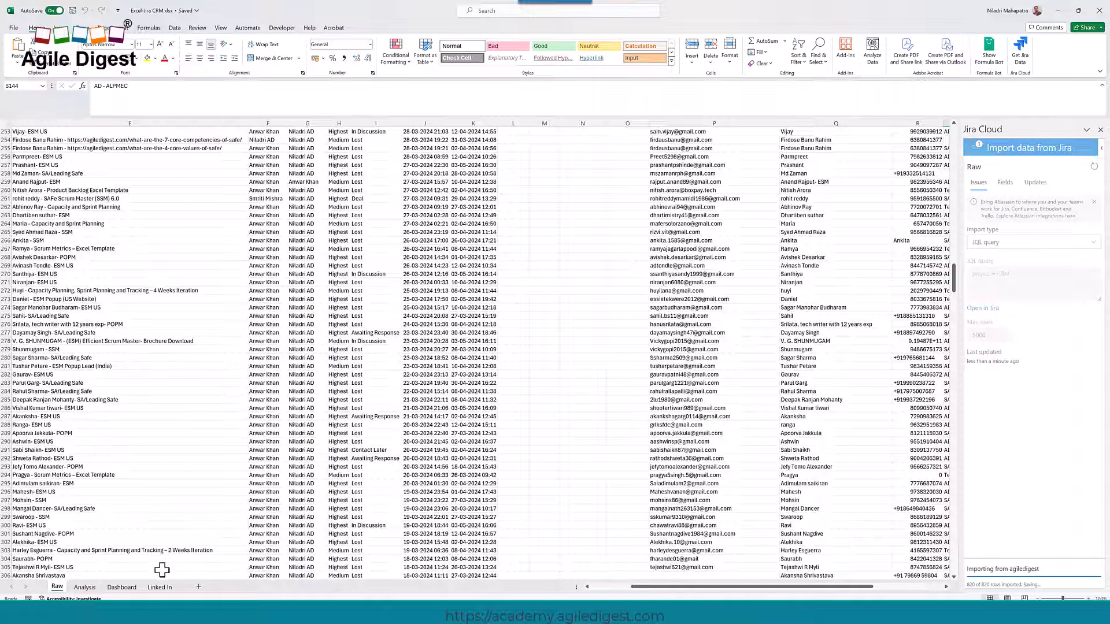
click(120, 587)
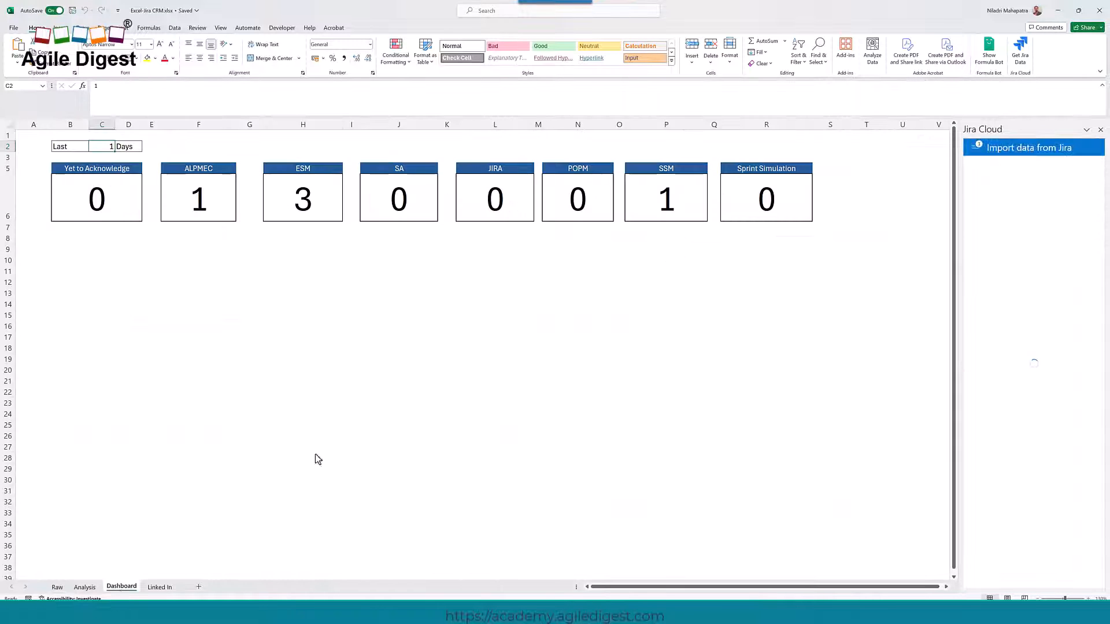